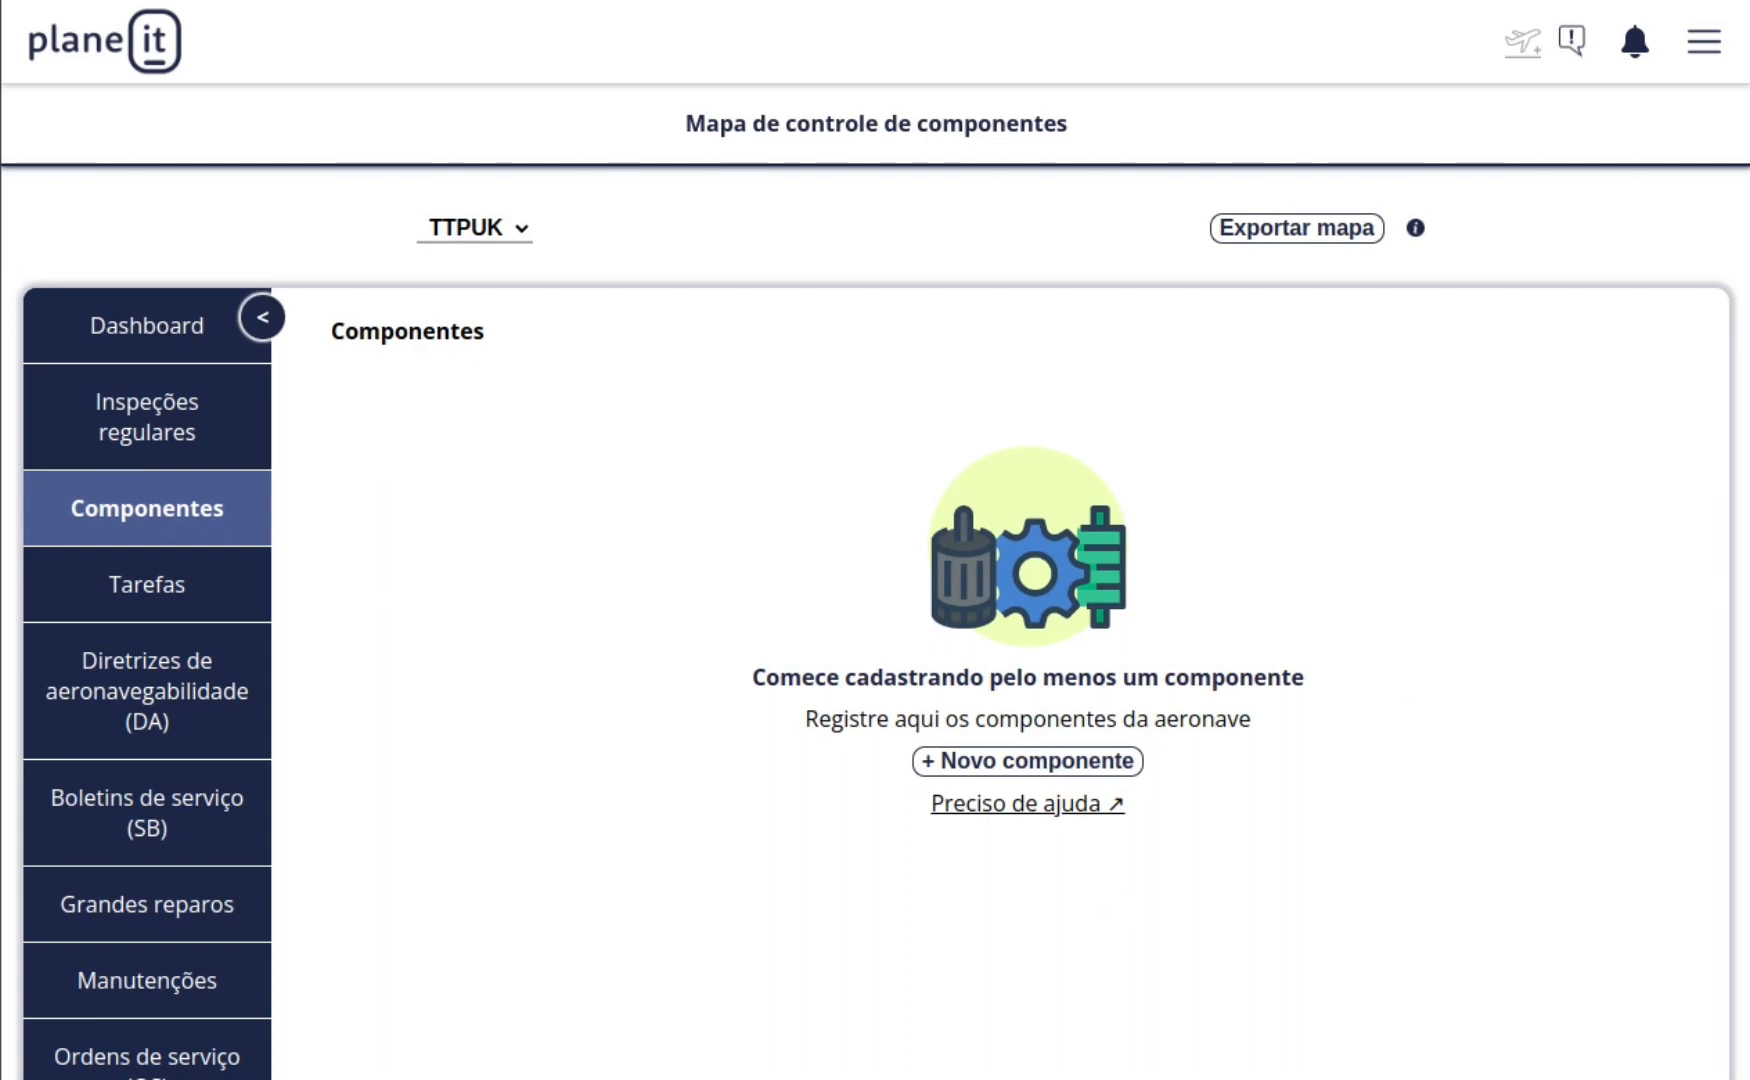
Step: Start registering a new component for TTPUK, named Célula and assigned to the Célula category
left_click(965, 767)
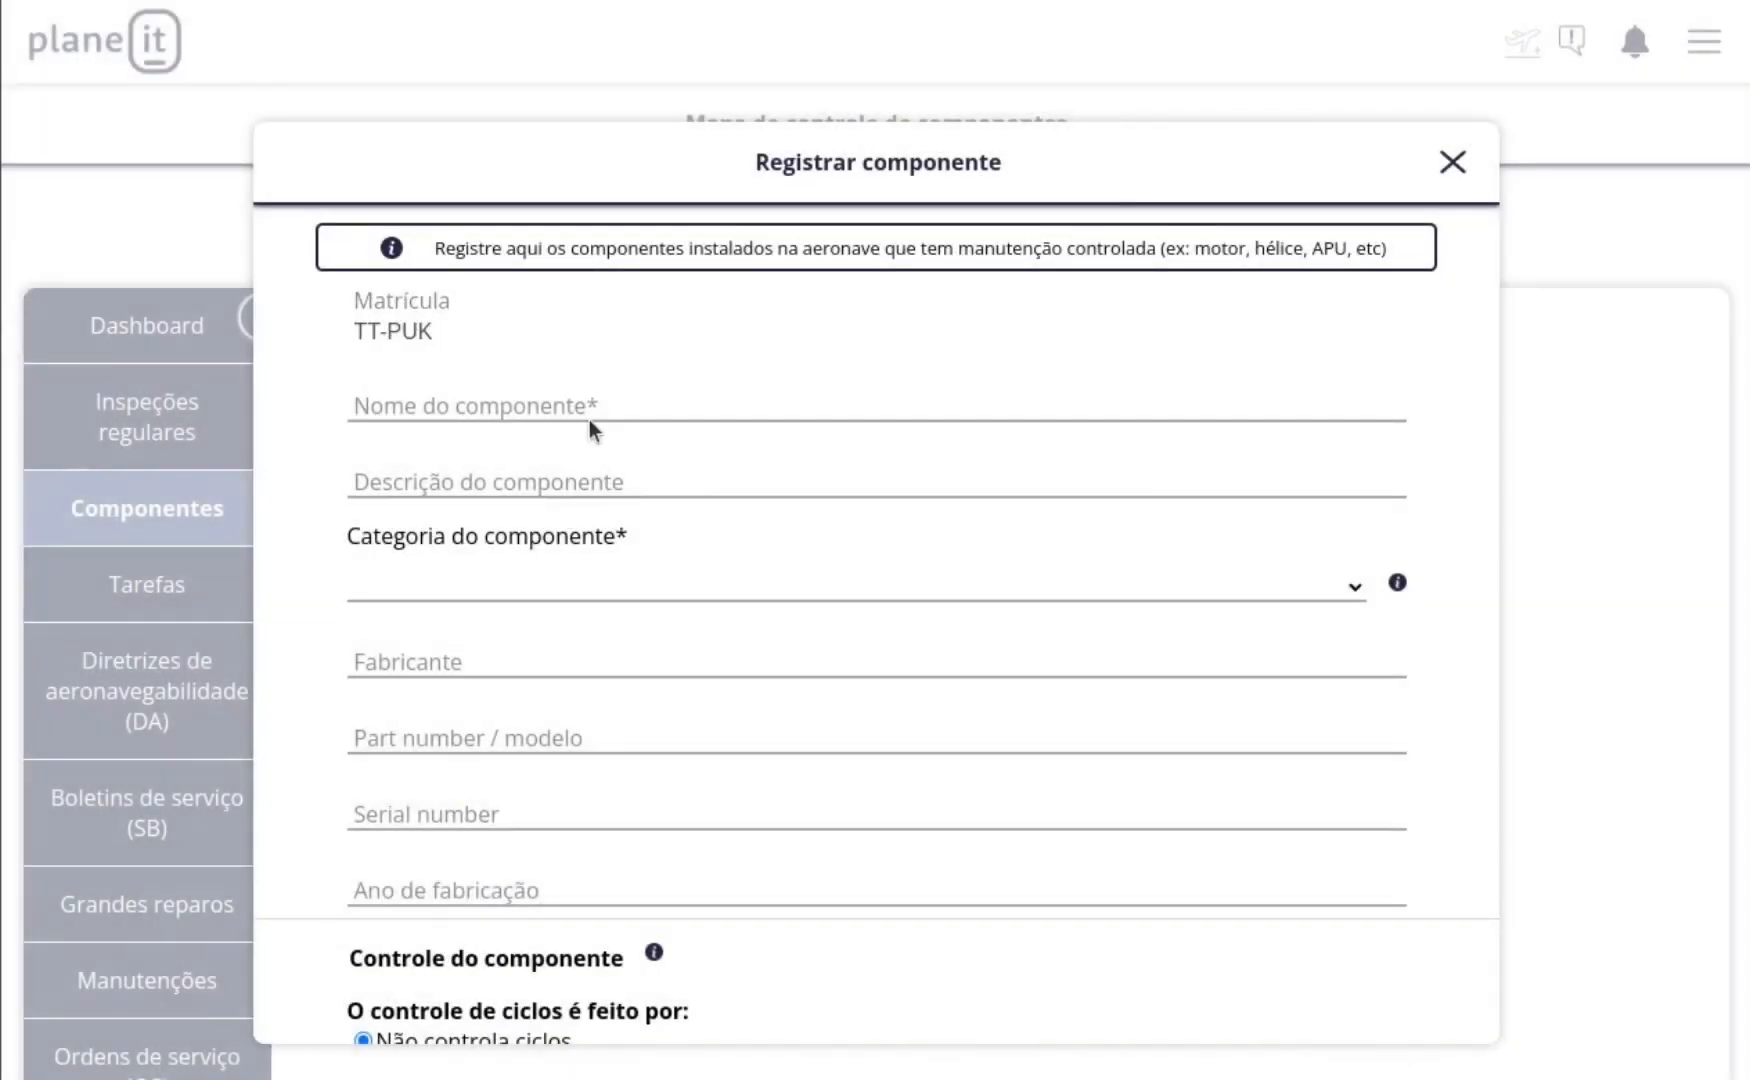
left_click(590, 422)
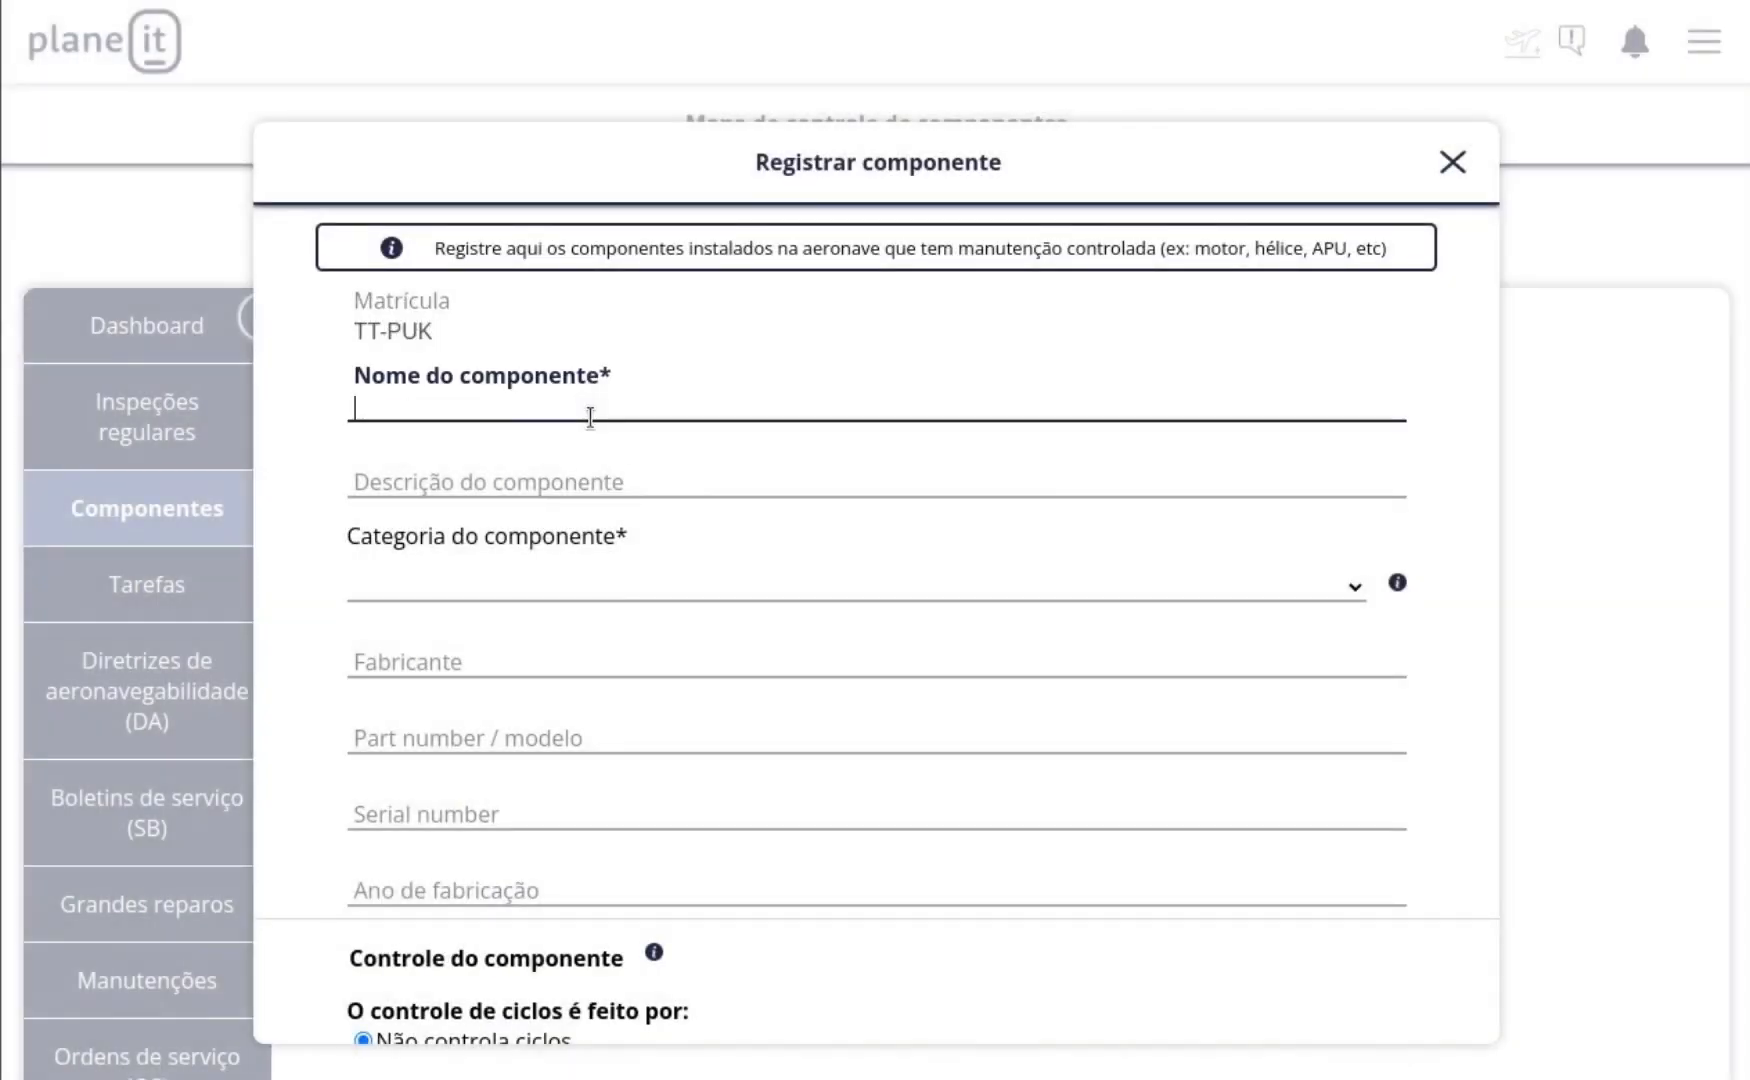
type("Célula")
key("Tab")
key("Tab")
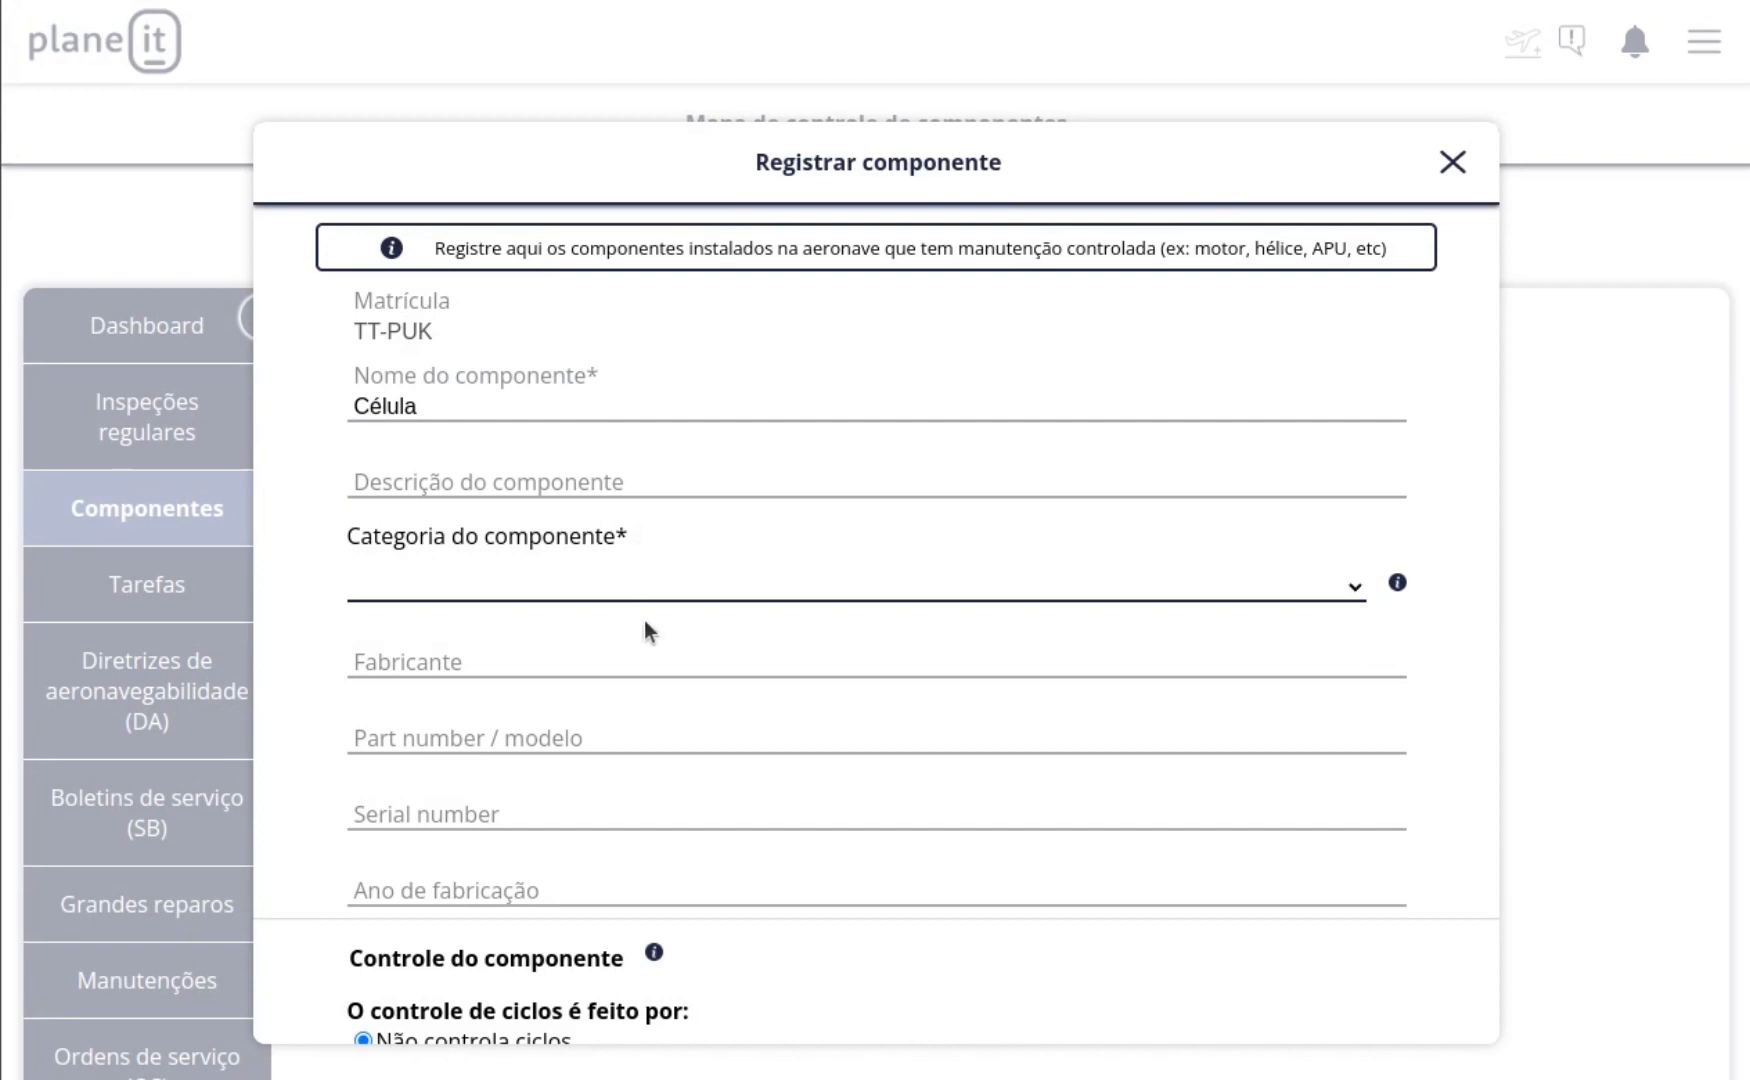
left_click(660, 593)
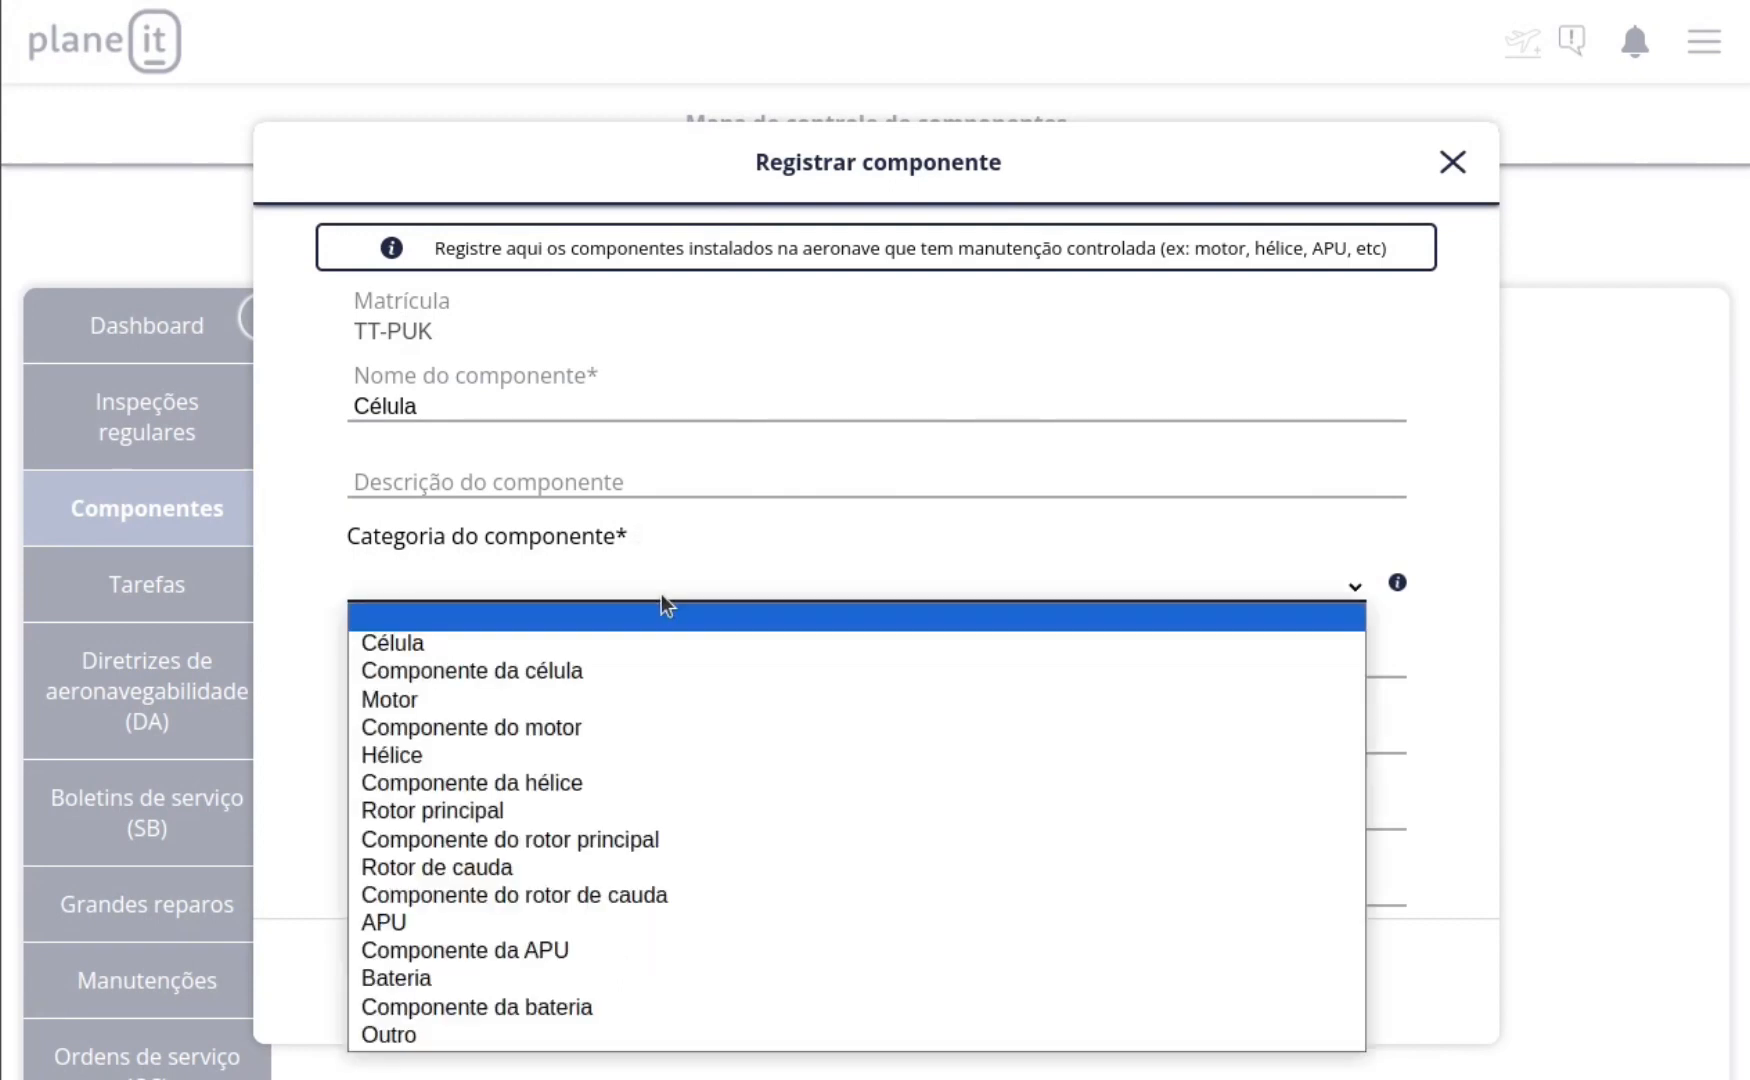
left_click(425, 649)
key("Tab")
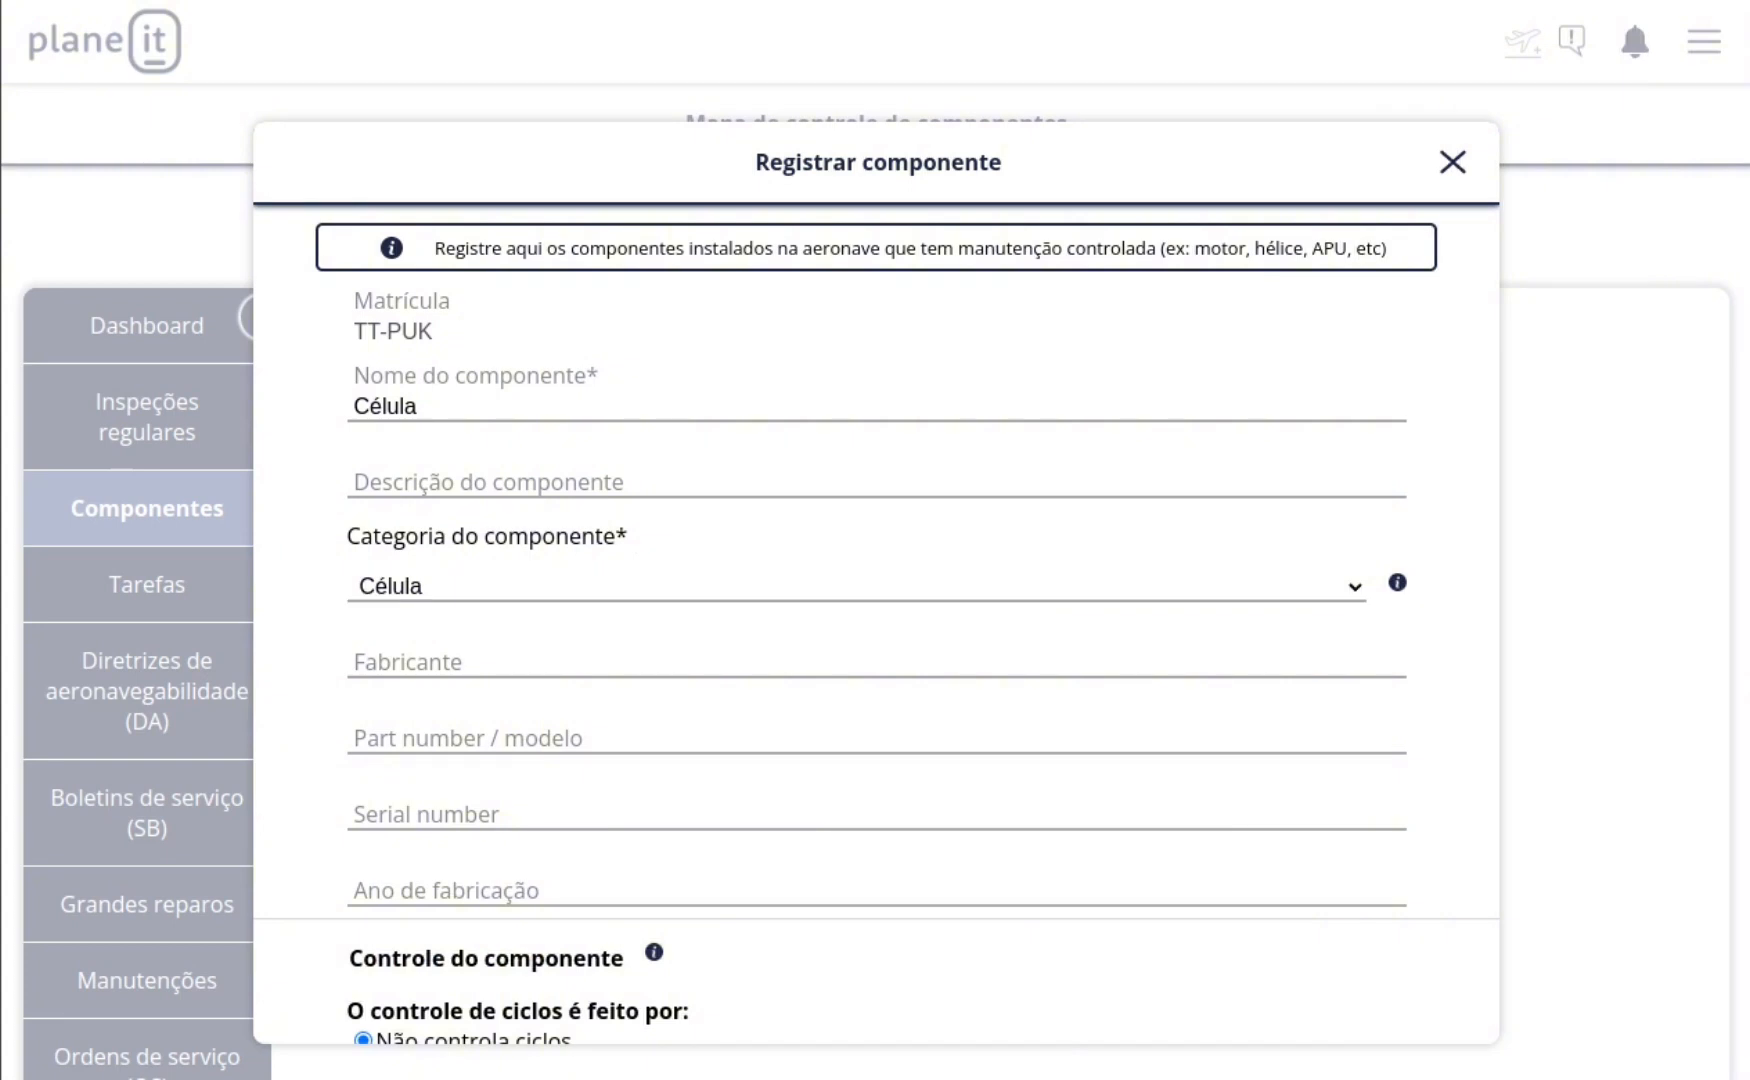
Step: Enter CESSNA AIRCRAF as the manufacturer and 206T as the part number/model of the Célula component
left_click(575, 660)
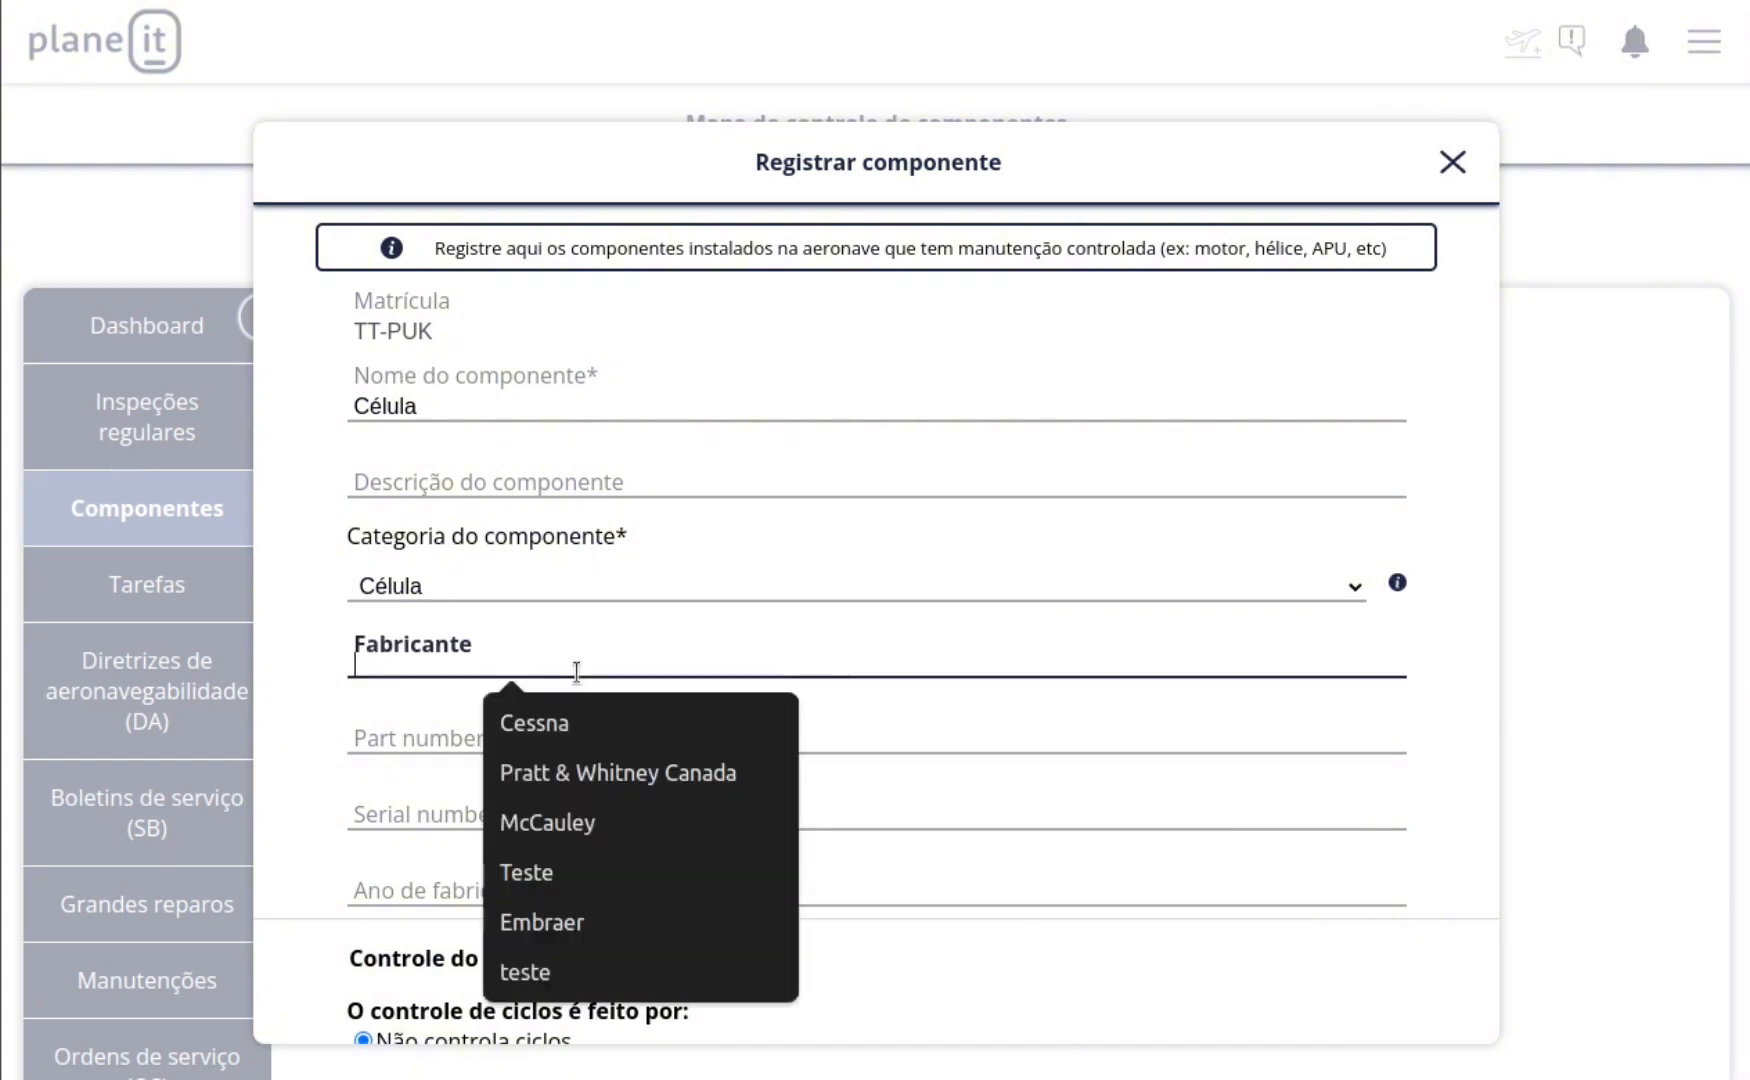
type("CESSNA AIRCRAF")
key("Tab")
type("206T")
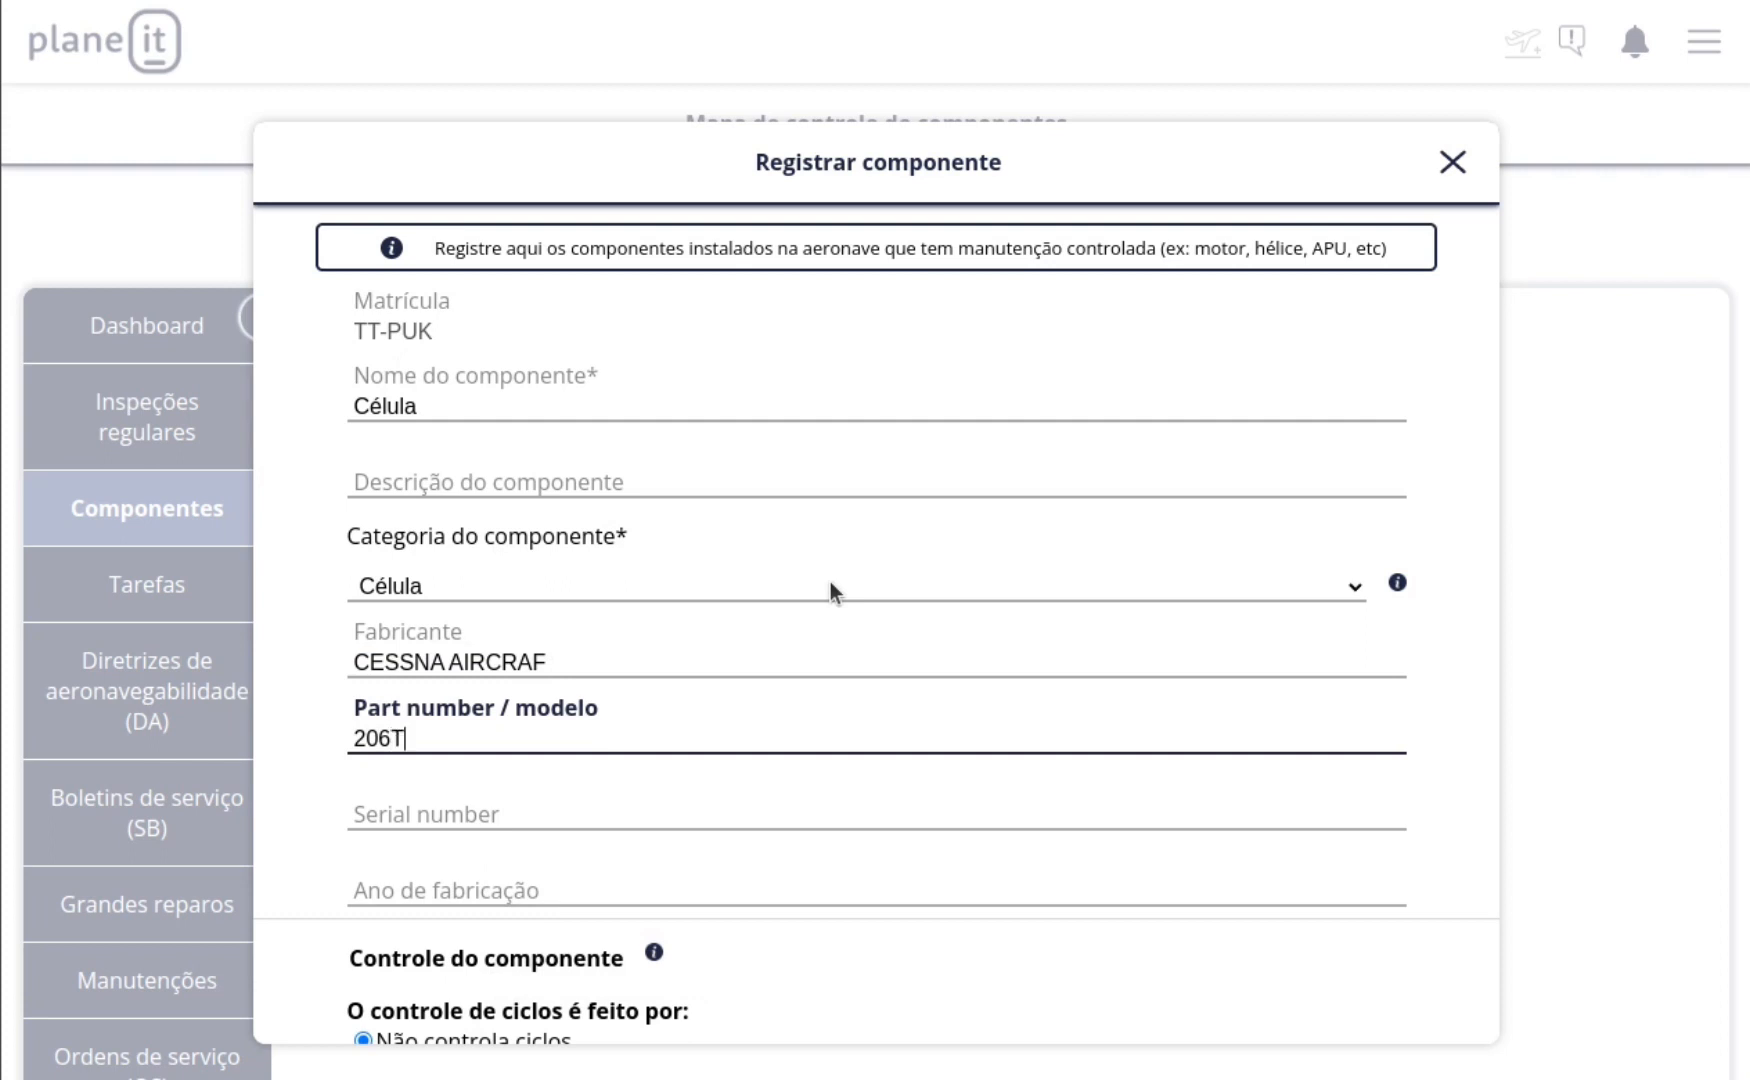
key("Tab")
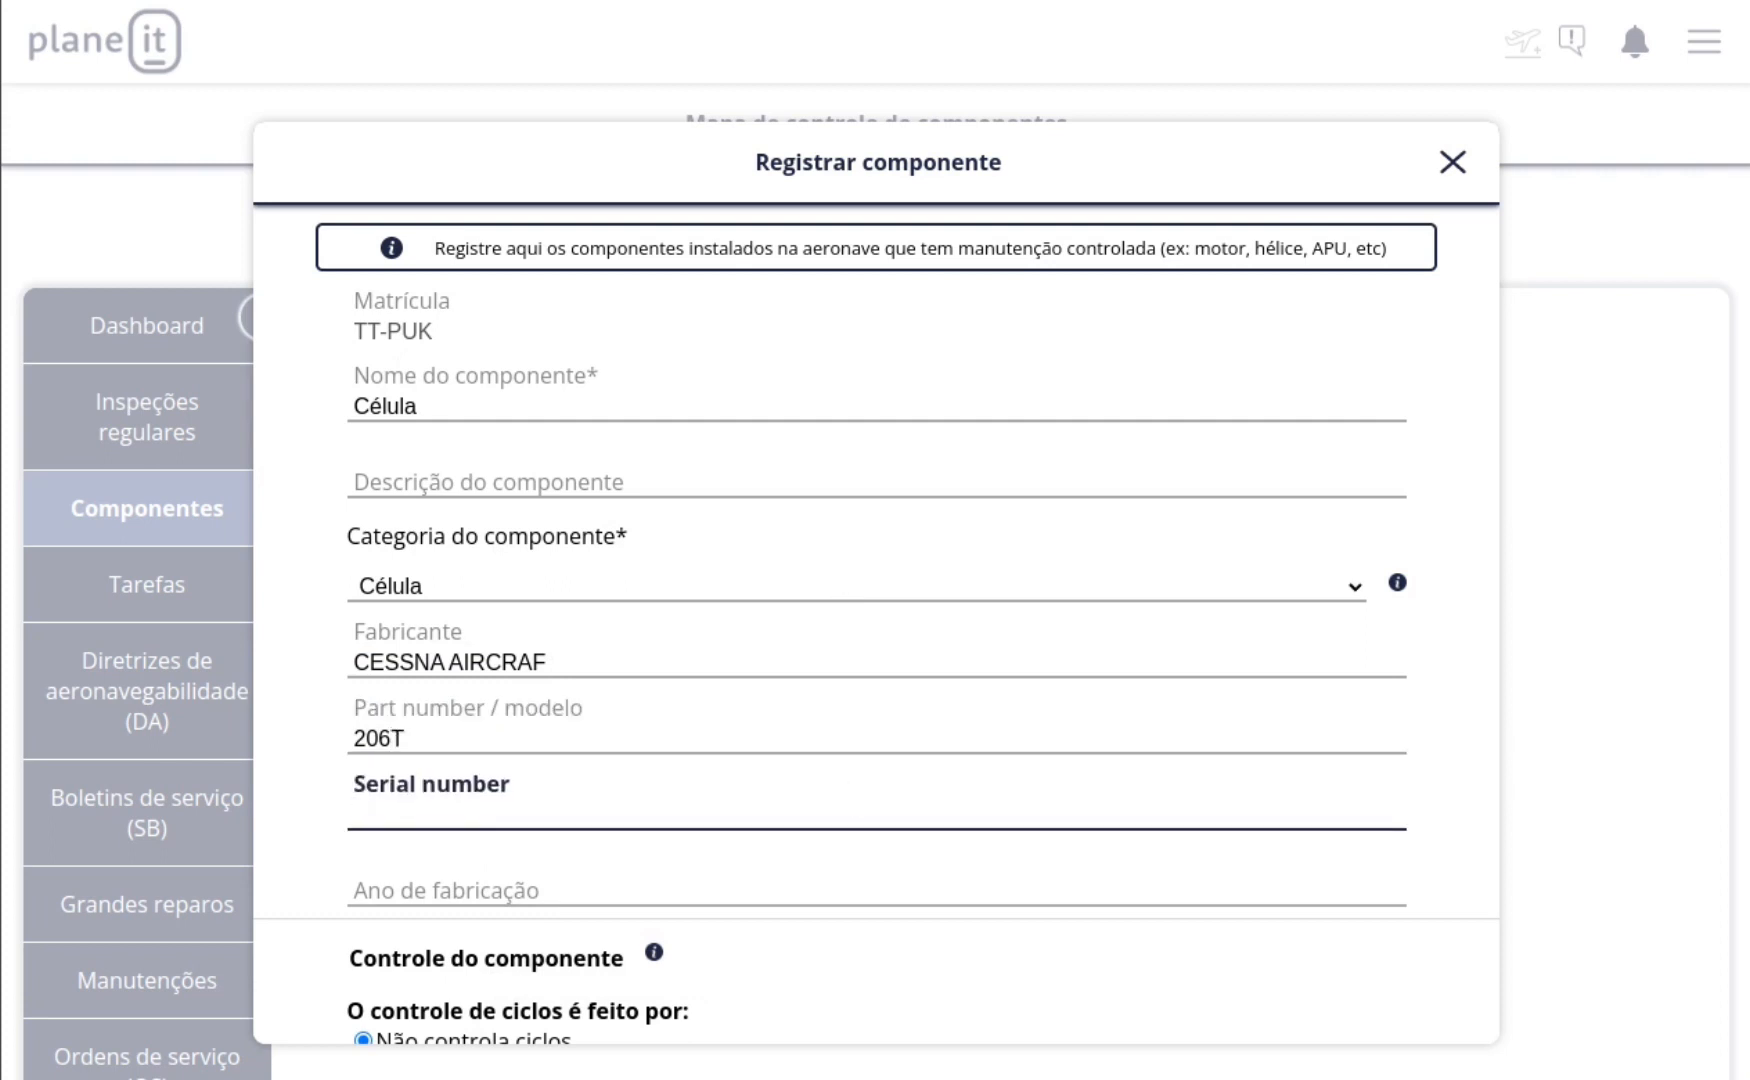
Step: Enter serial number 15075487 and manufacturing year 2006 for the Célula component
left_click(376, 686)
left_click(439, 806)
type("15075487")
key("Tab")
type("2006")
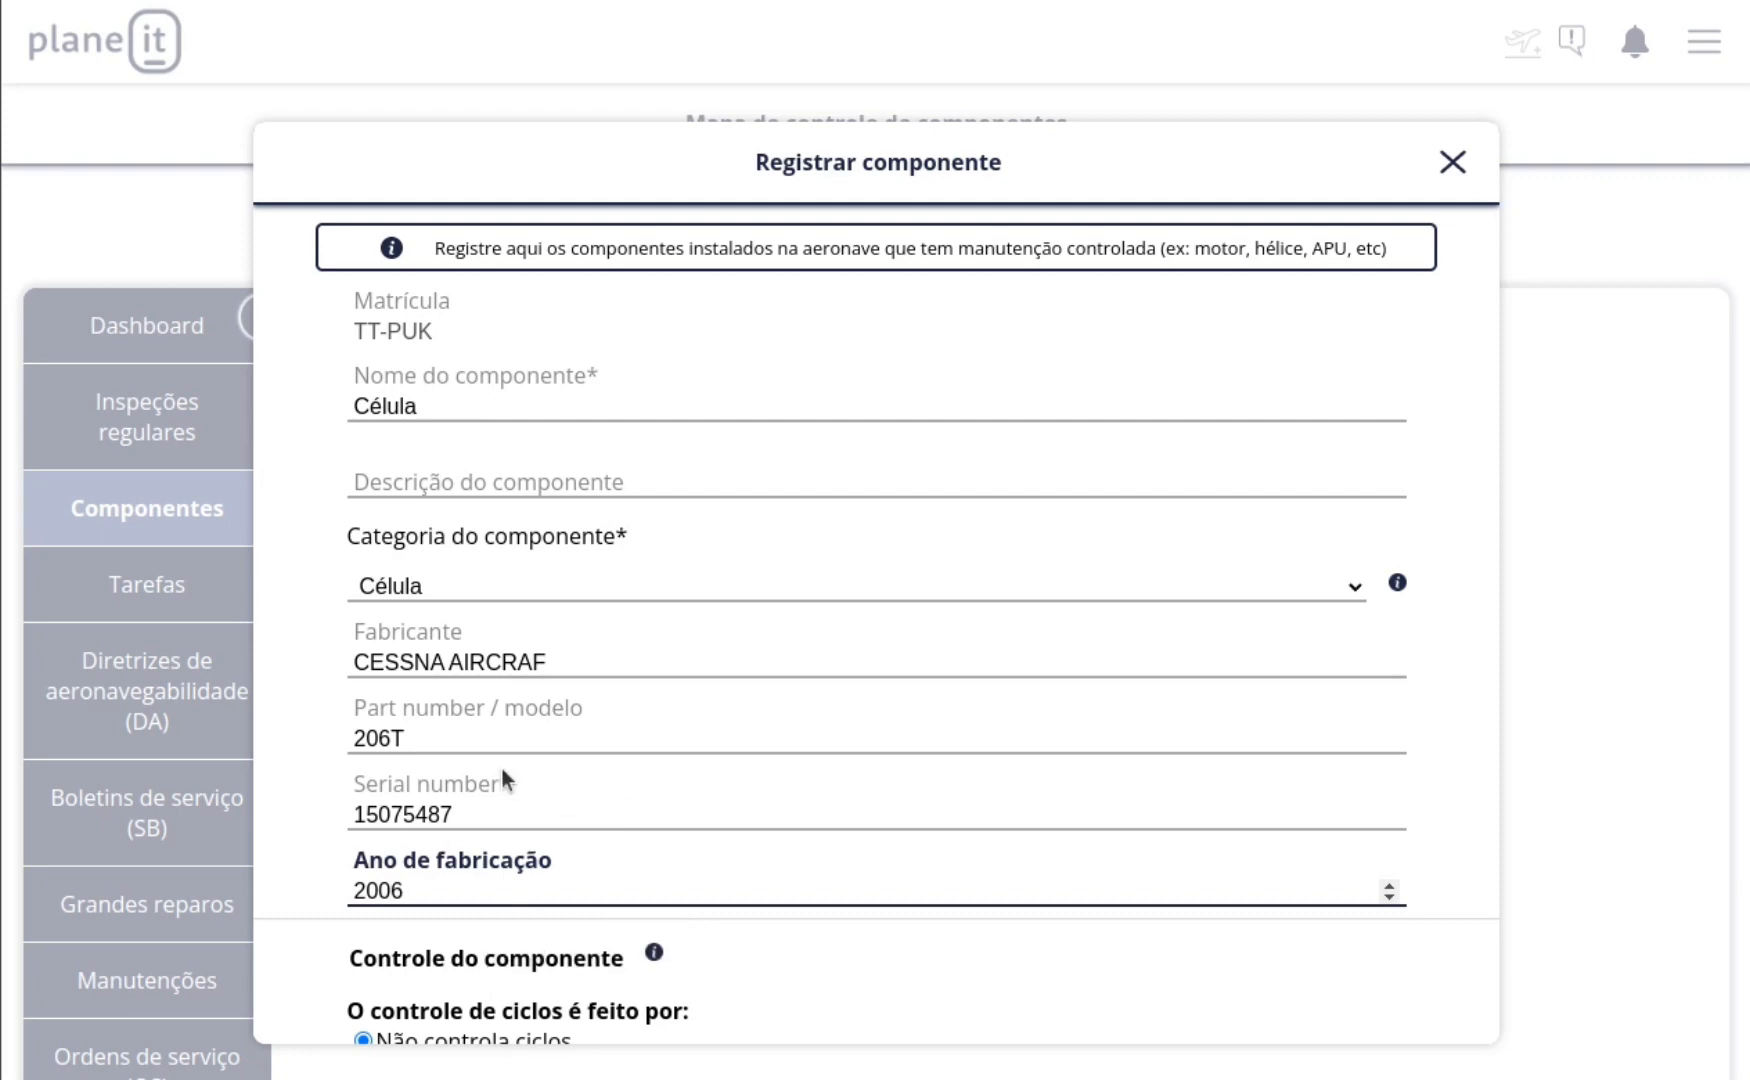
Step: Control the Célula component's hours by Horas totais de célula and also by Tempo calendário, without cycle control
scroll(500, 766, "down", 5)
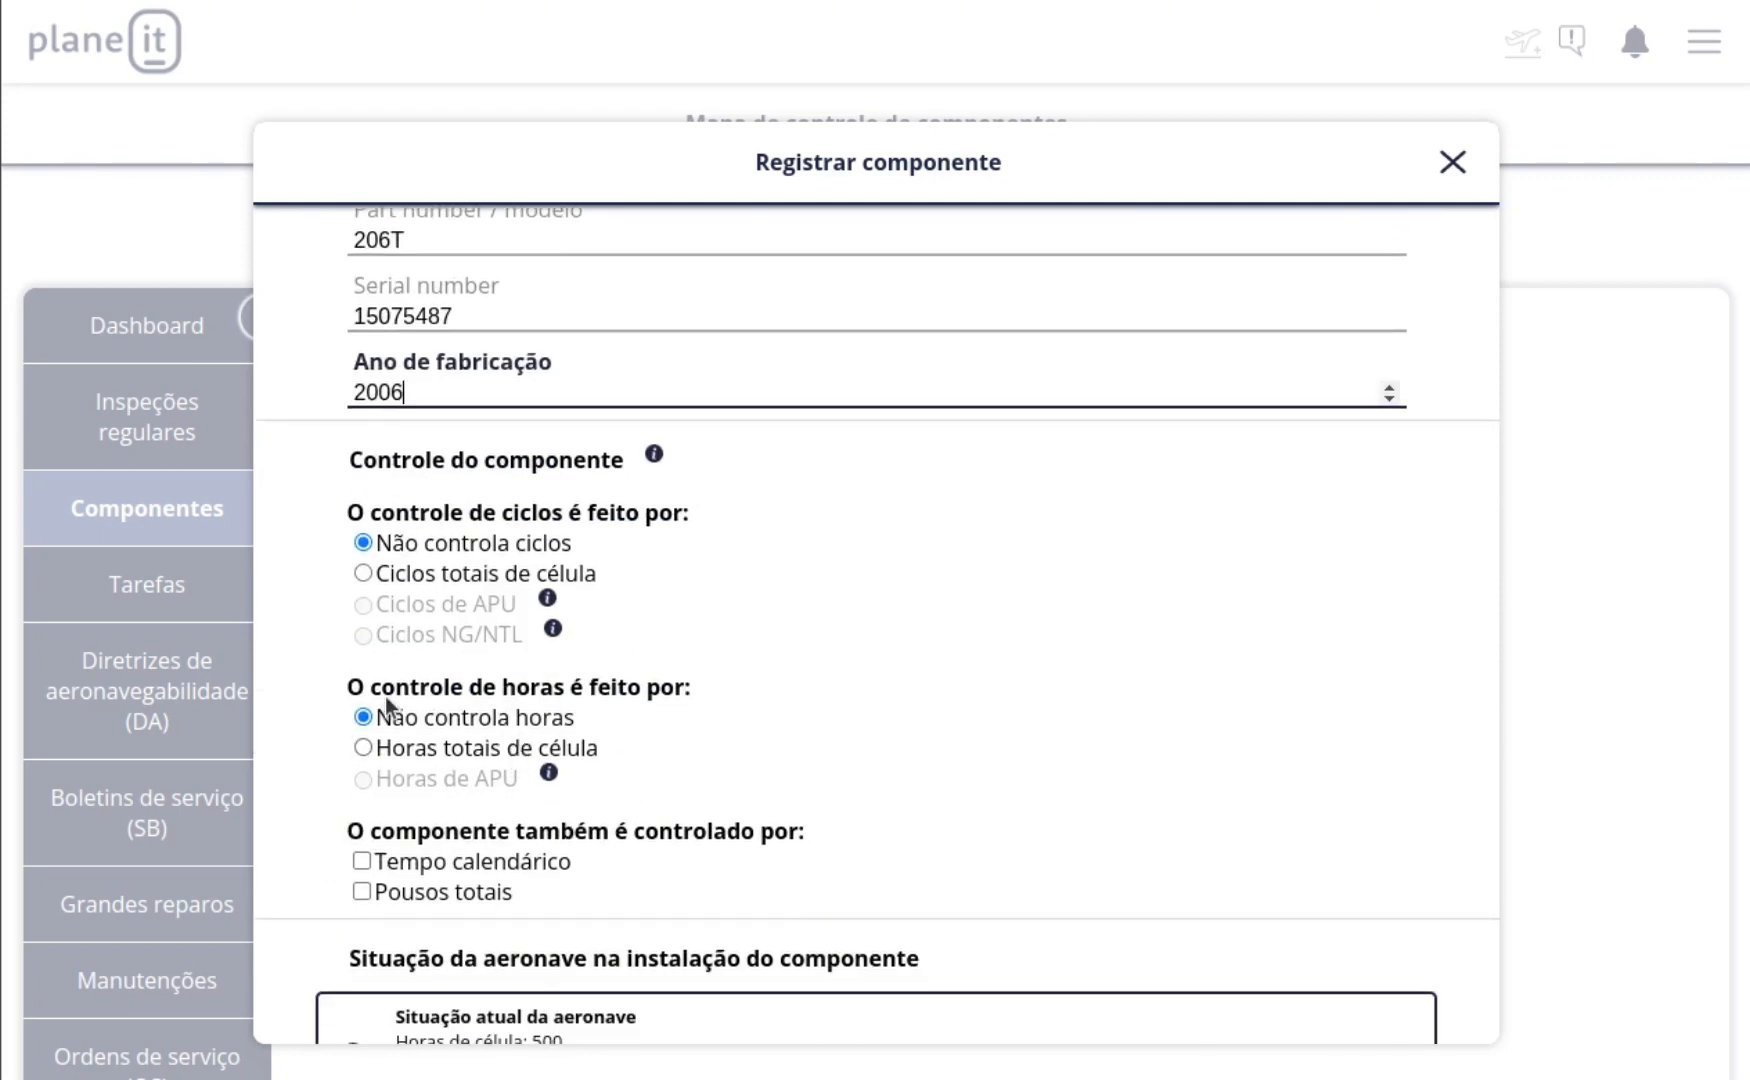
scroll(442, 466, "down", 2)
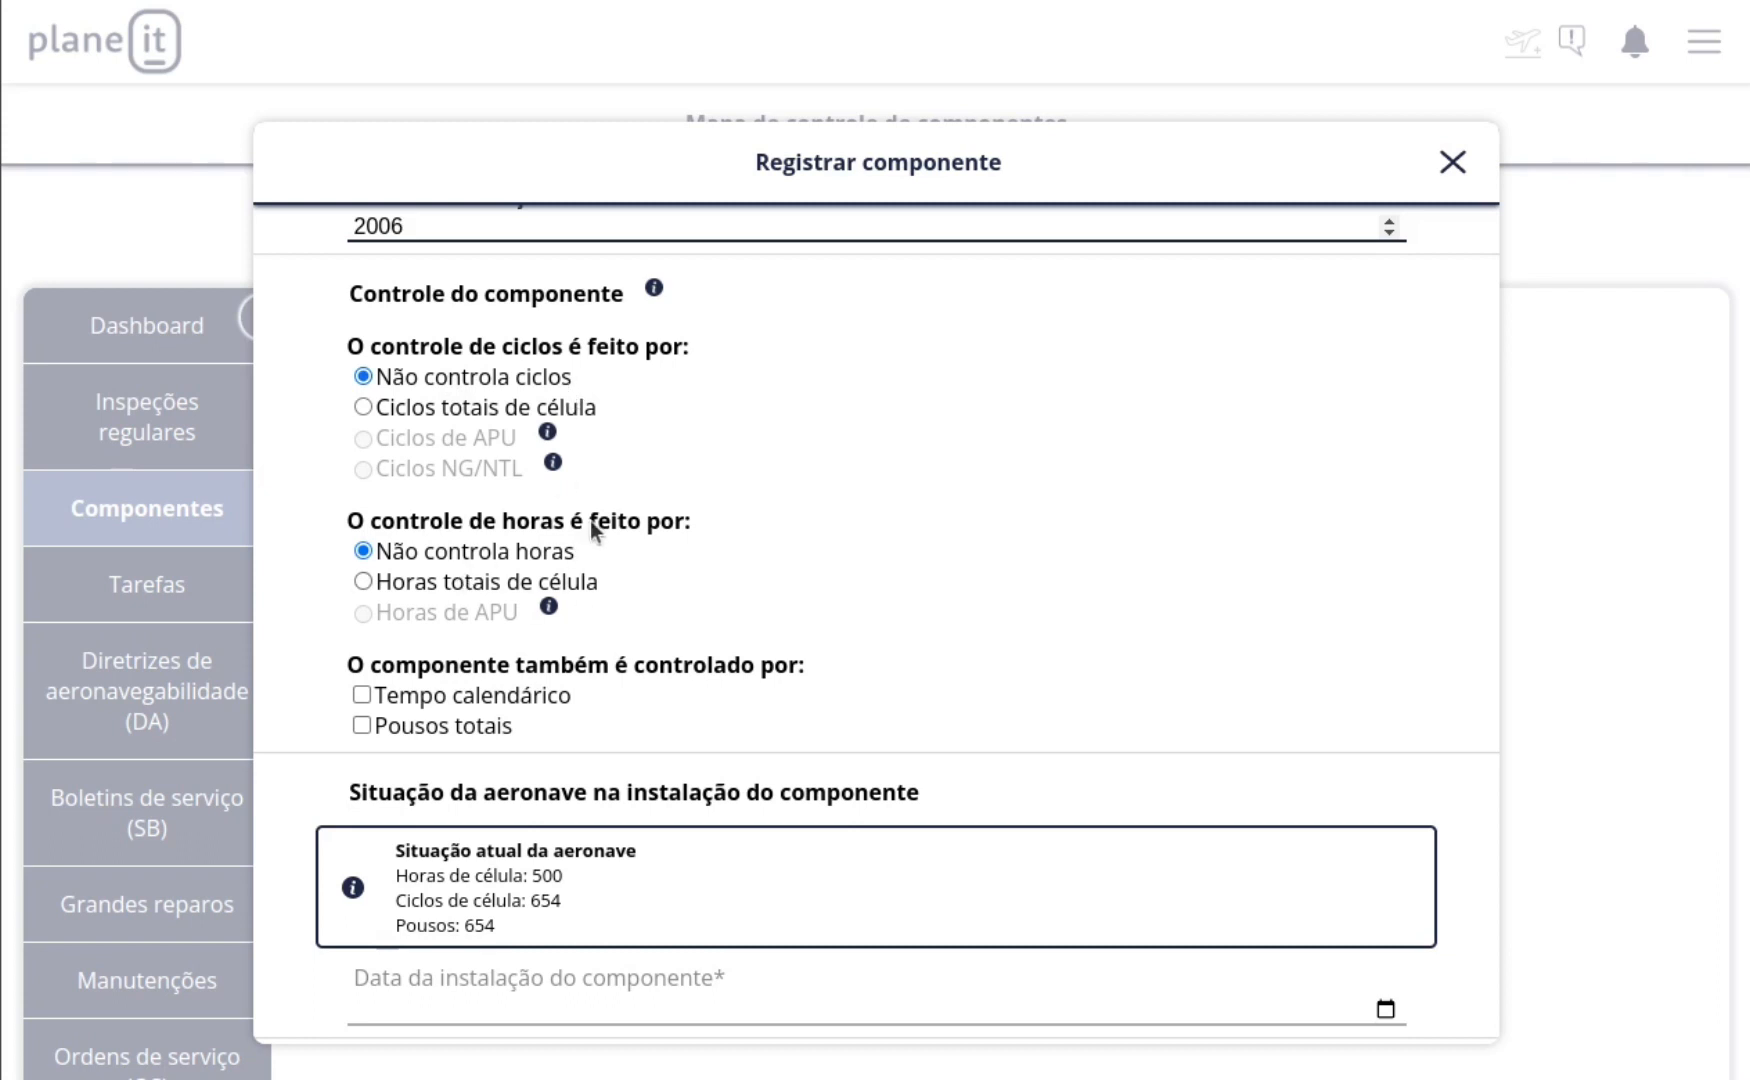
left_click(363, 582)
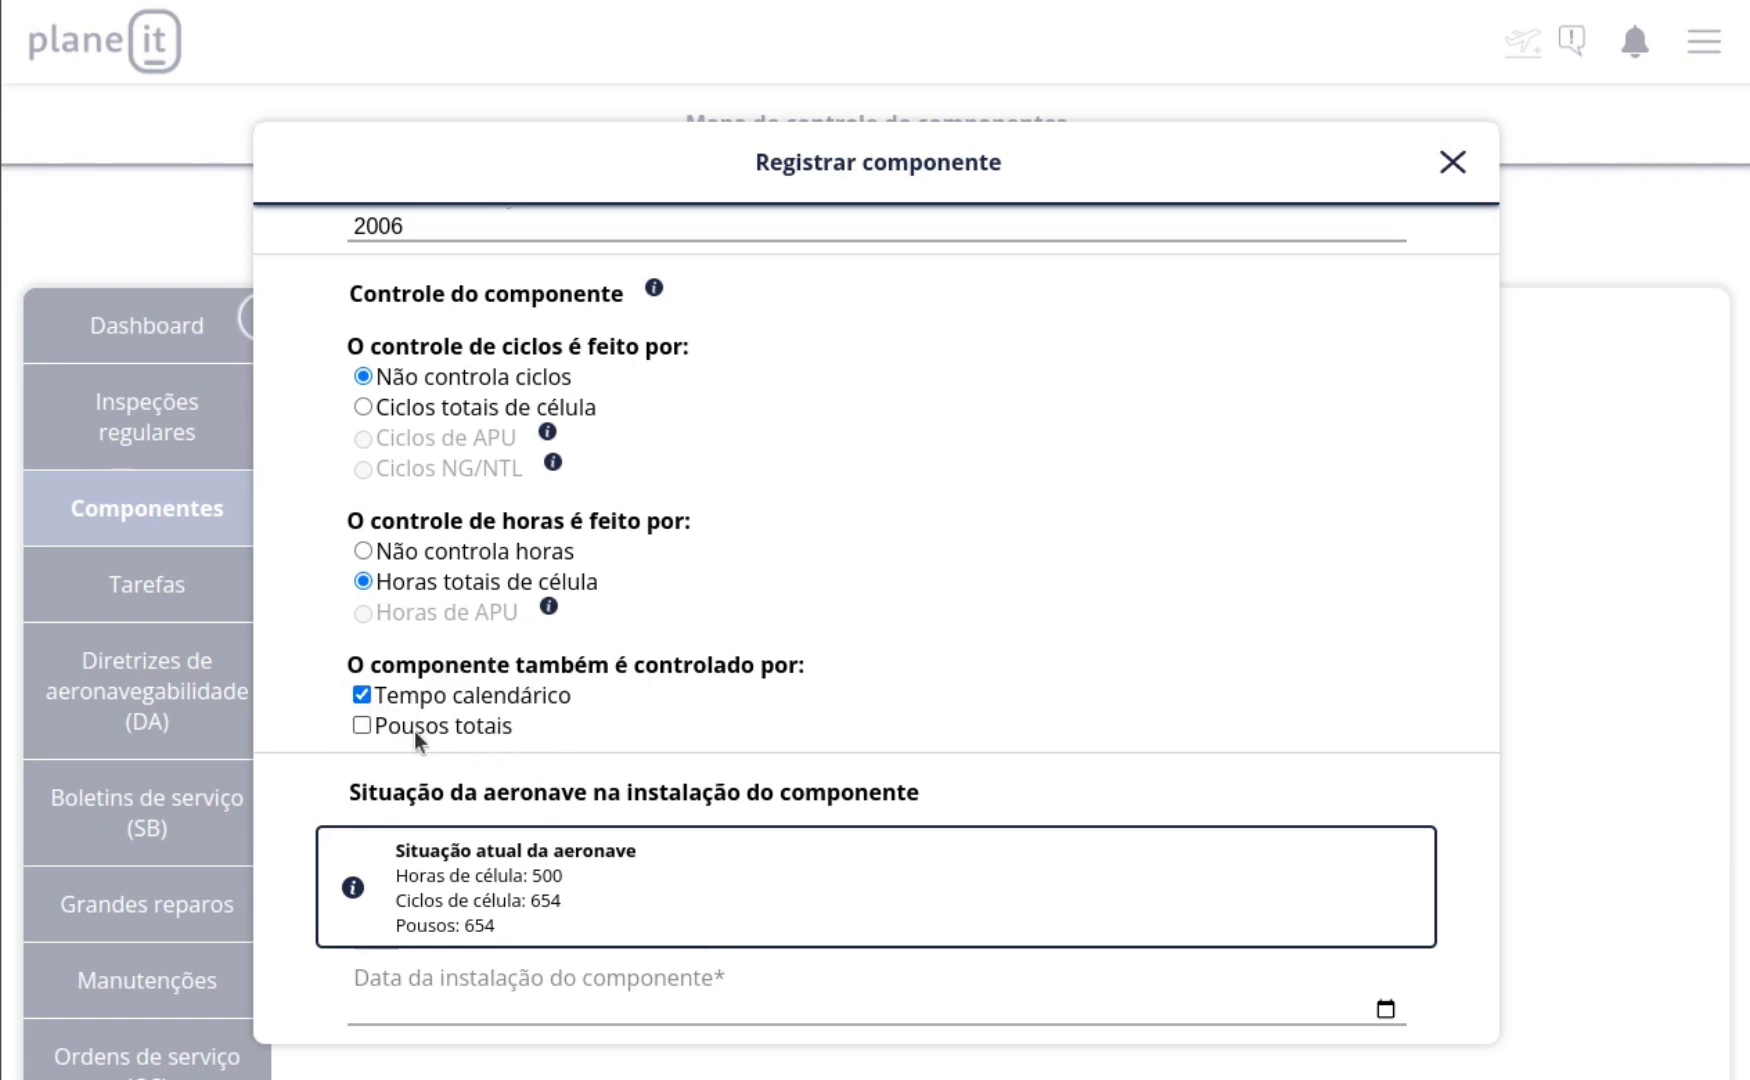
Step: Set the Célula component's installation date to 01/01/2006 and its airframe hours at installation to 0
scroll(418, 727, "down", 2)
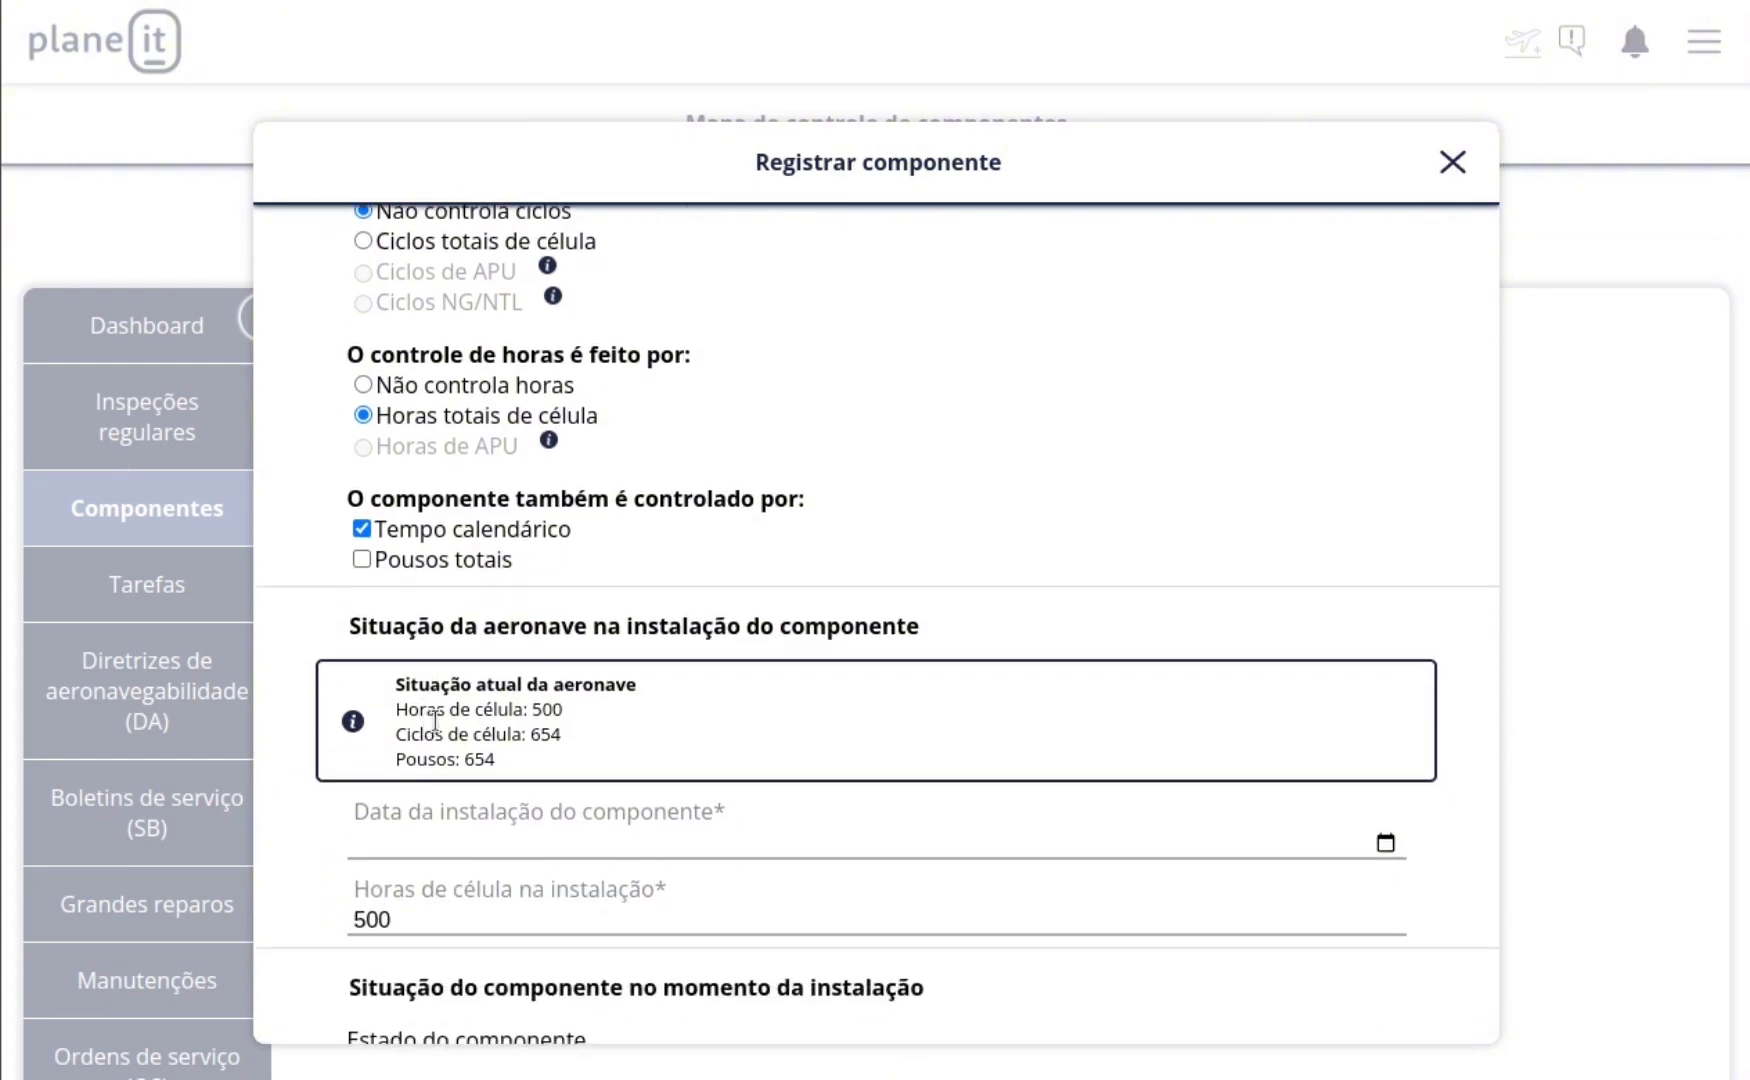
scroll(412, 727, "down", 2)
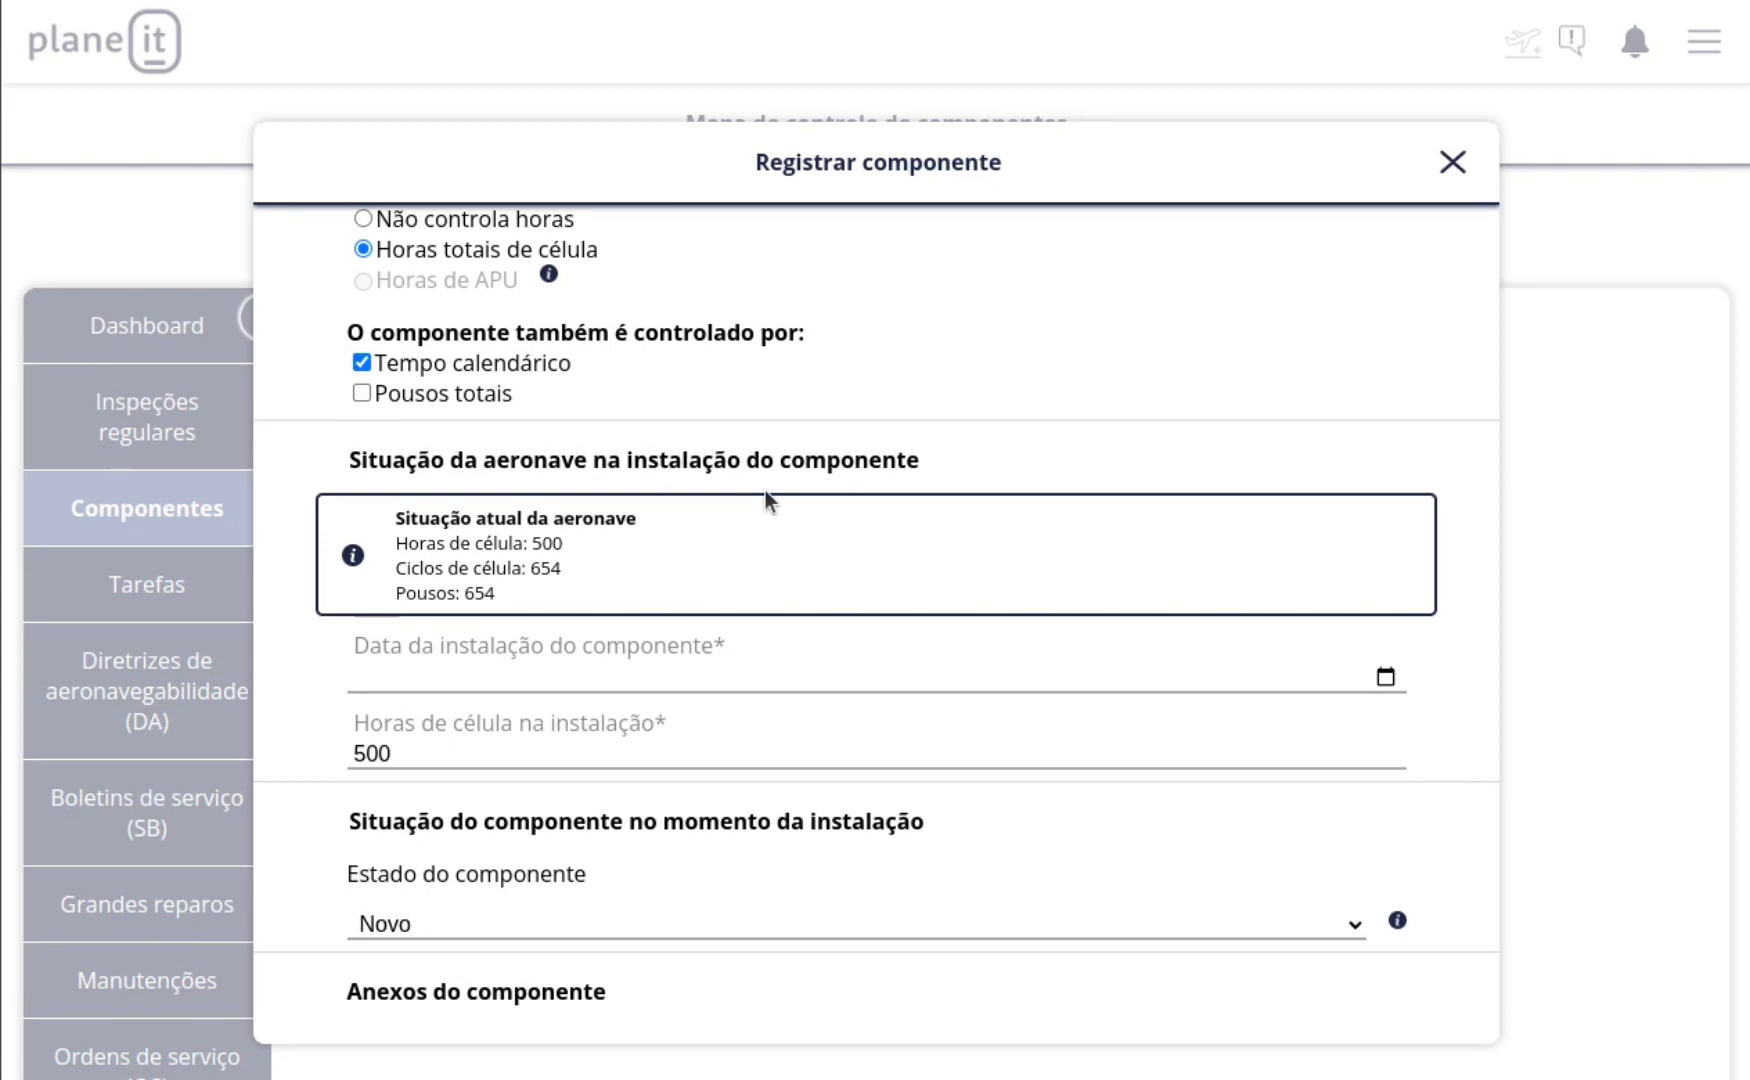
left_click(371, 669)
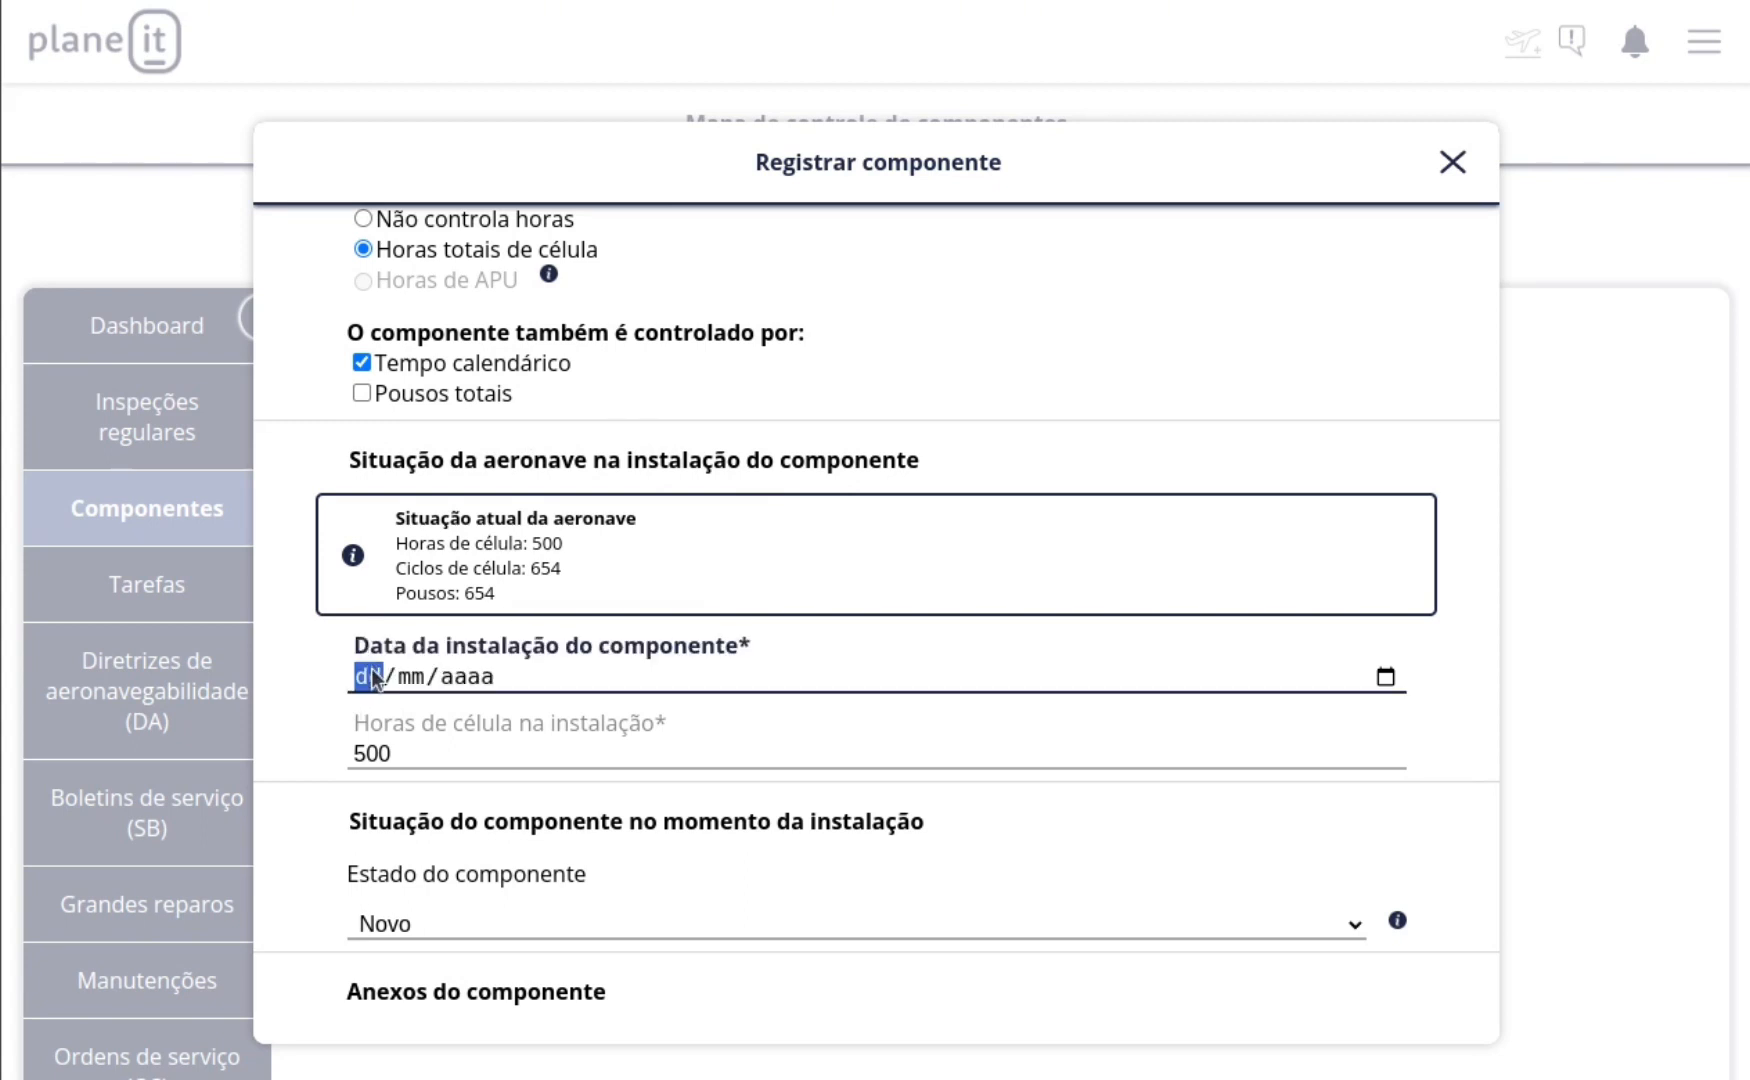
type("01/01/2006")
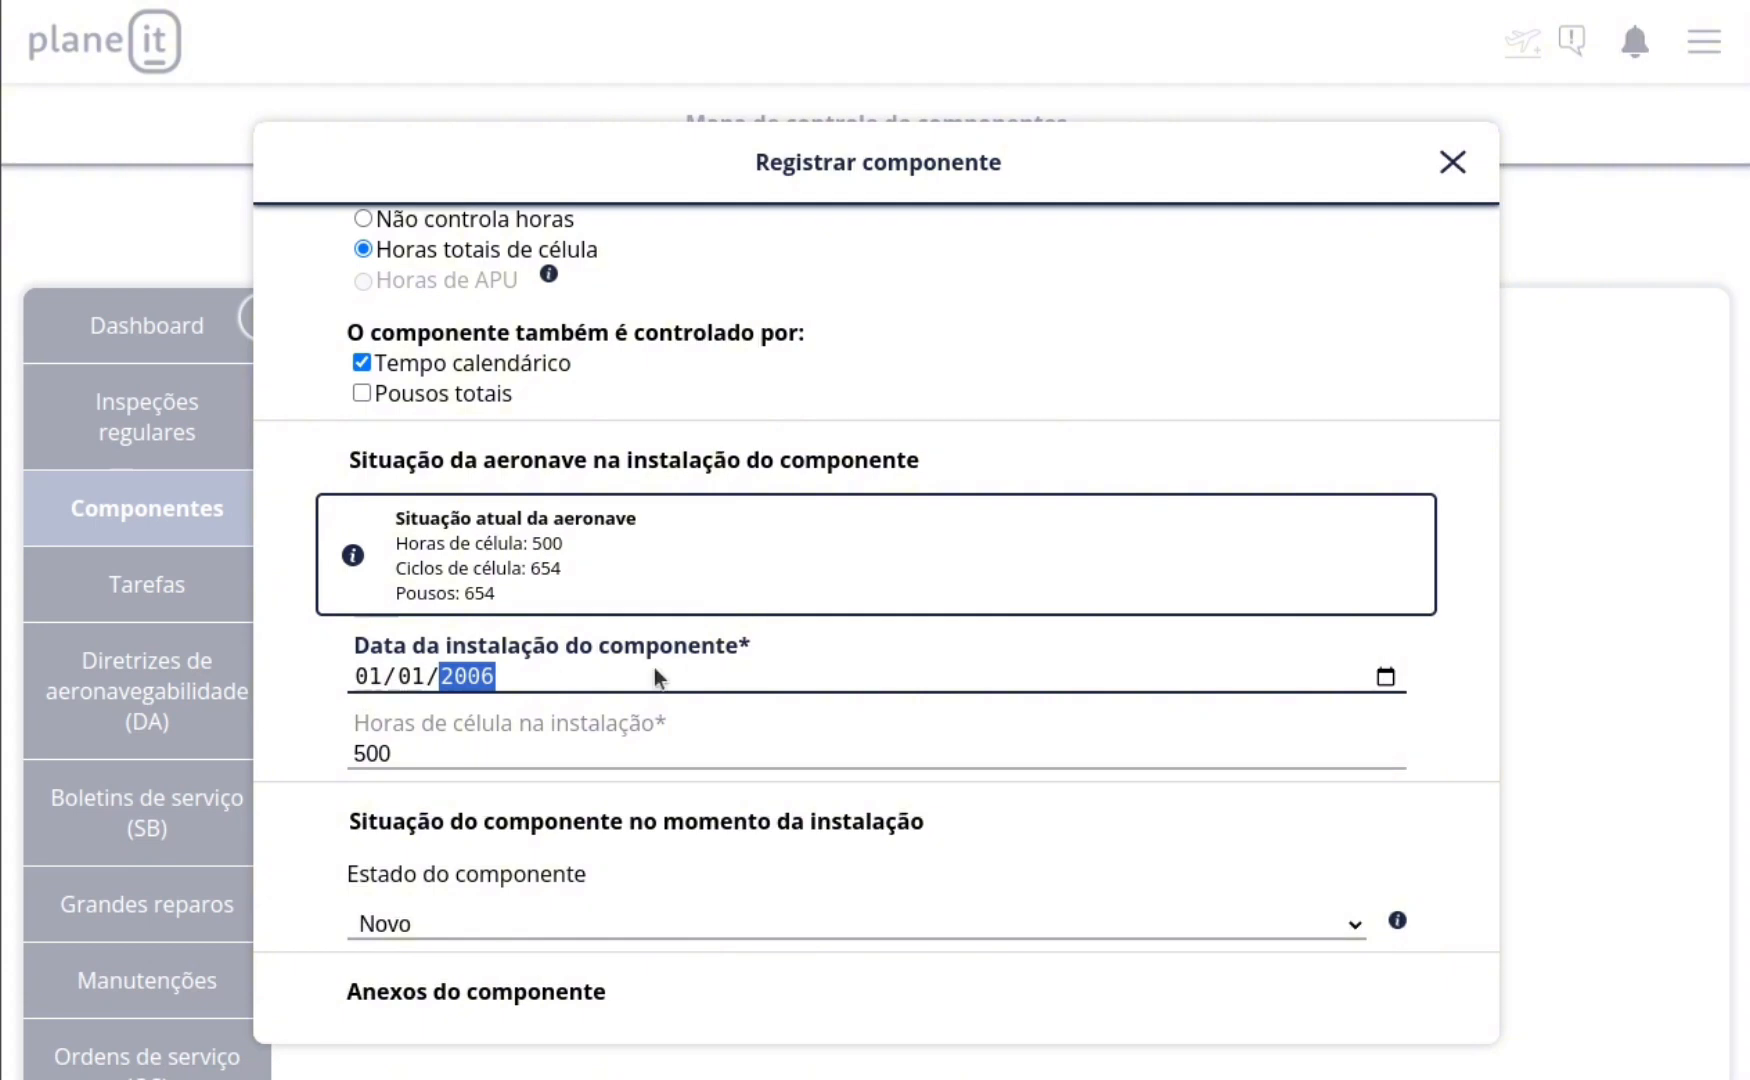
key("Tab")
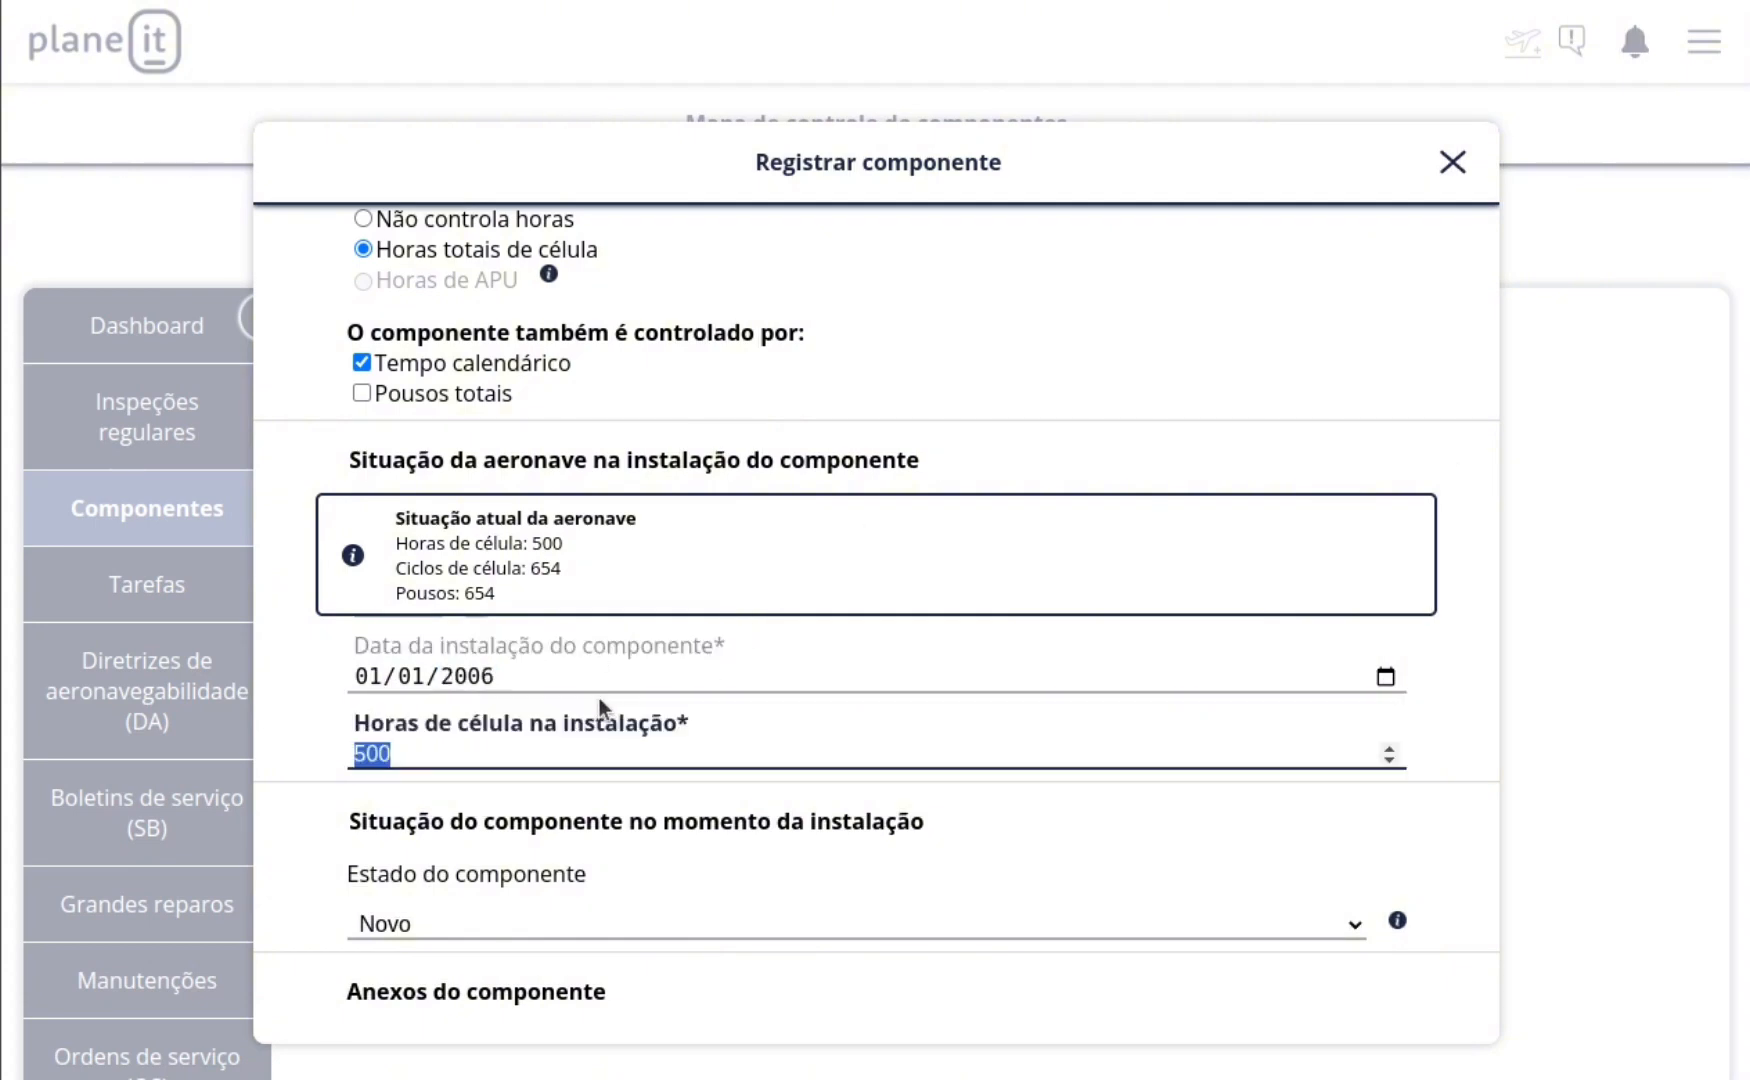
type("0")
key("Tab")
Step: Register the Célula component with its state as Novo and return to the component list
scroll(666, 695, "down", 3)
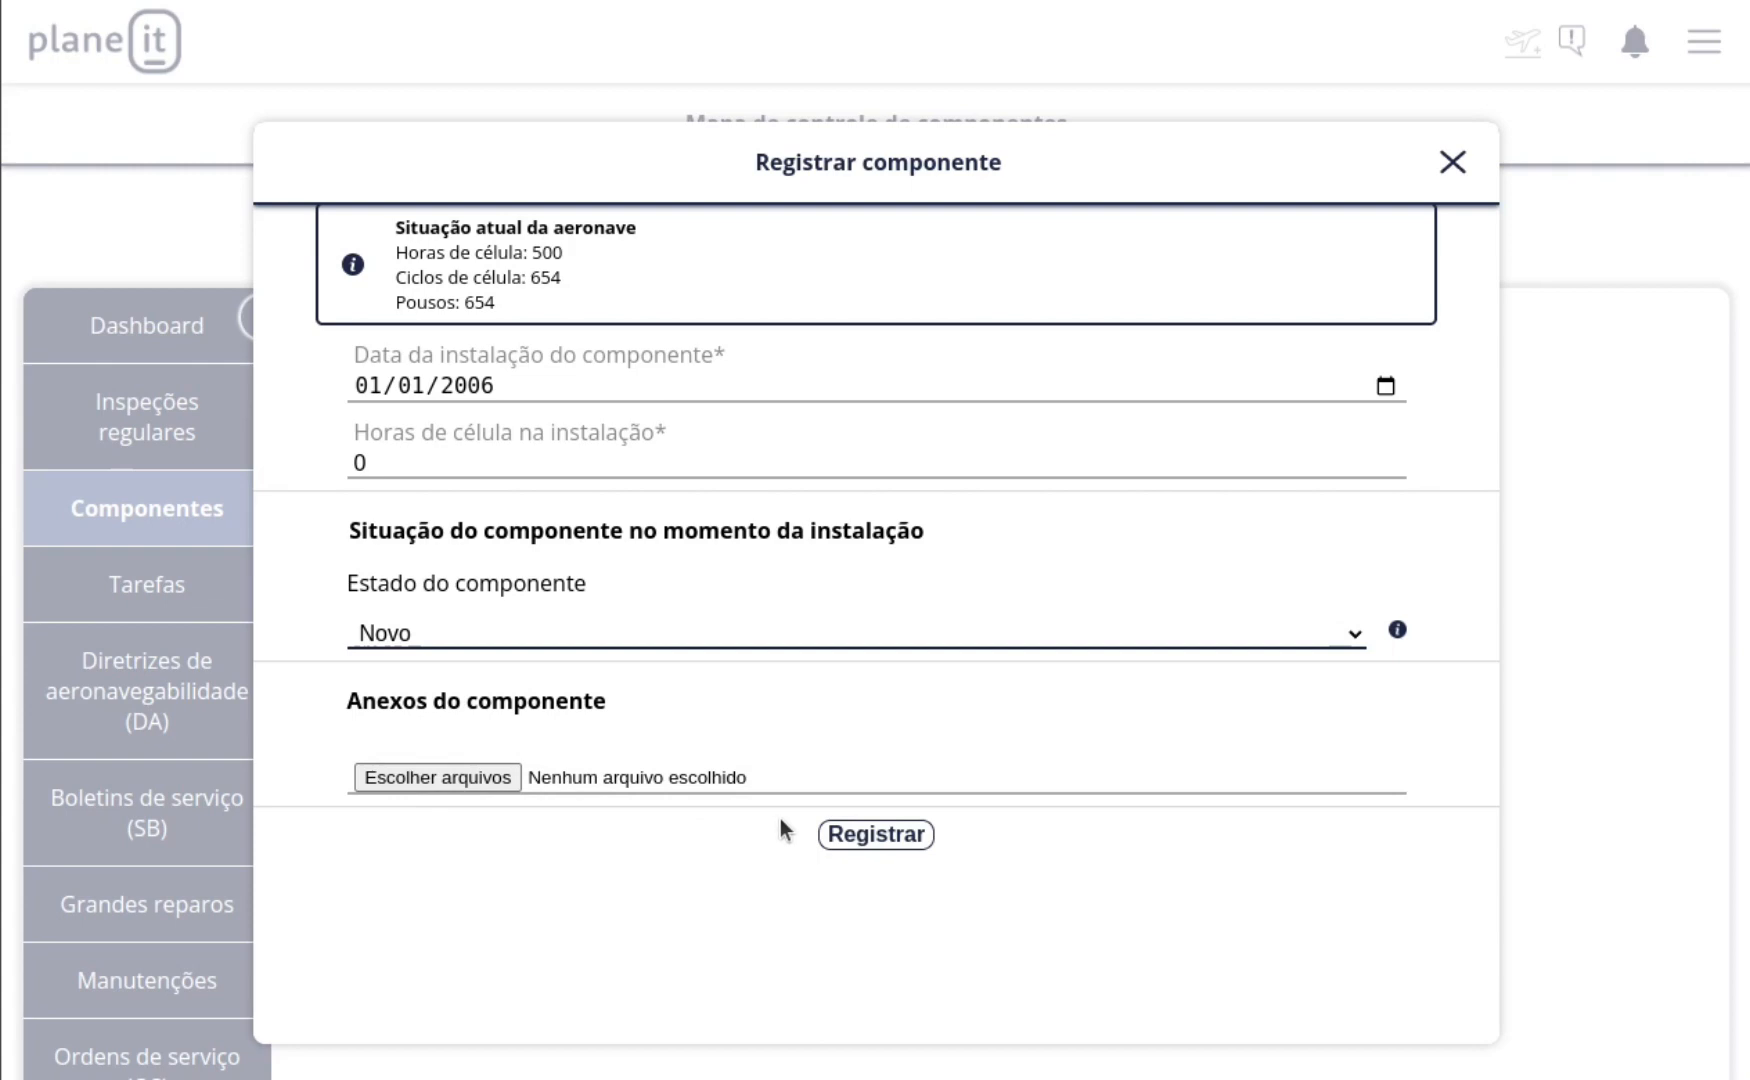
left_click(866, 840)
left_click(976, 772)
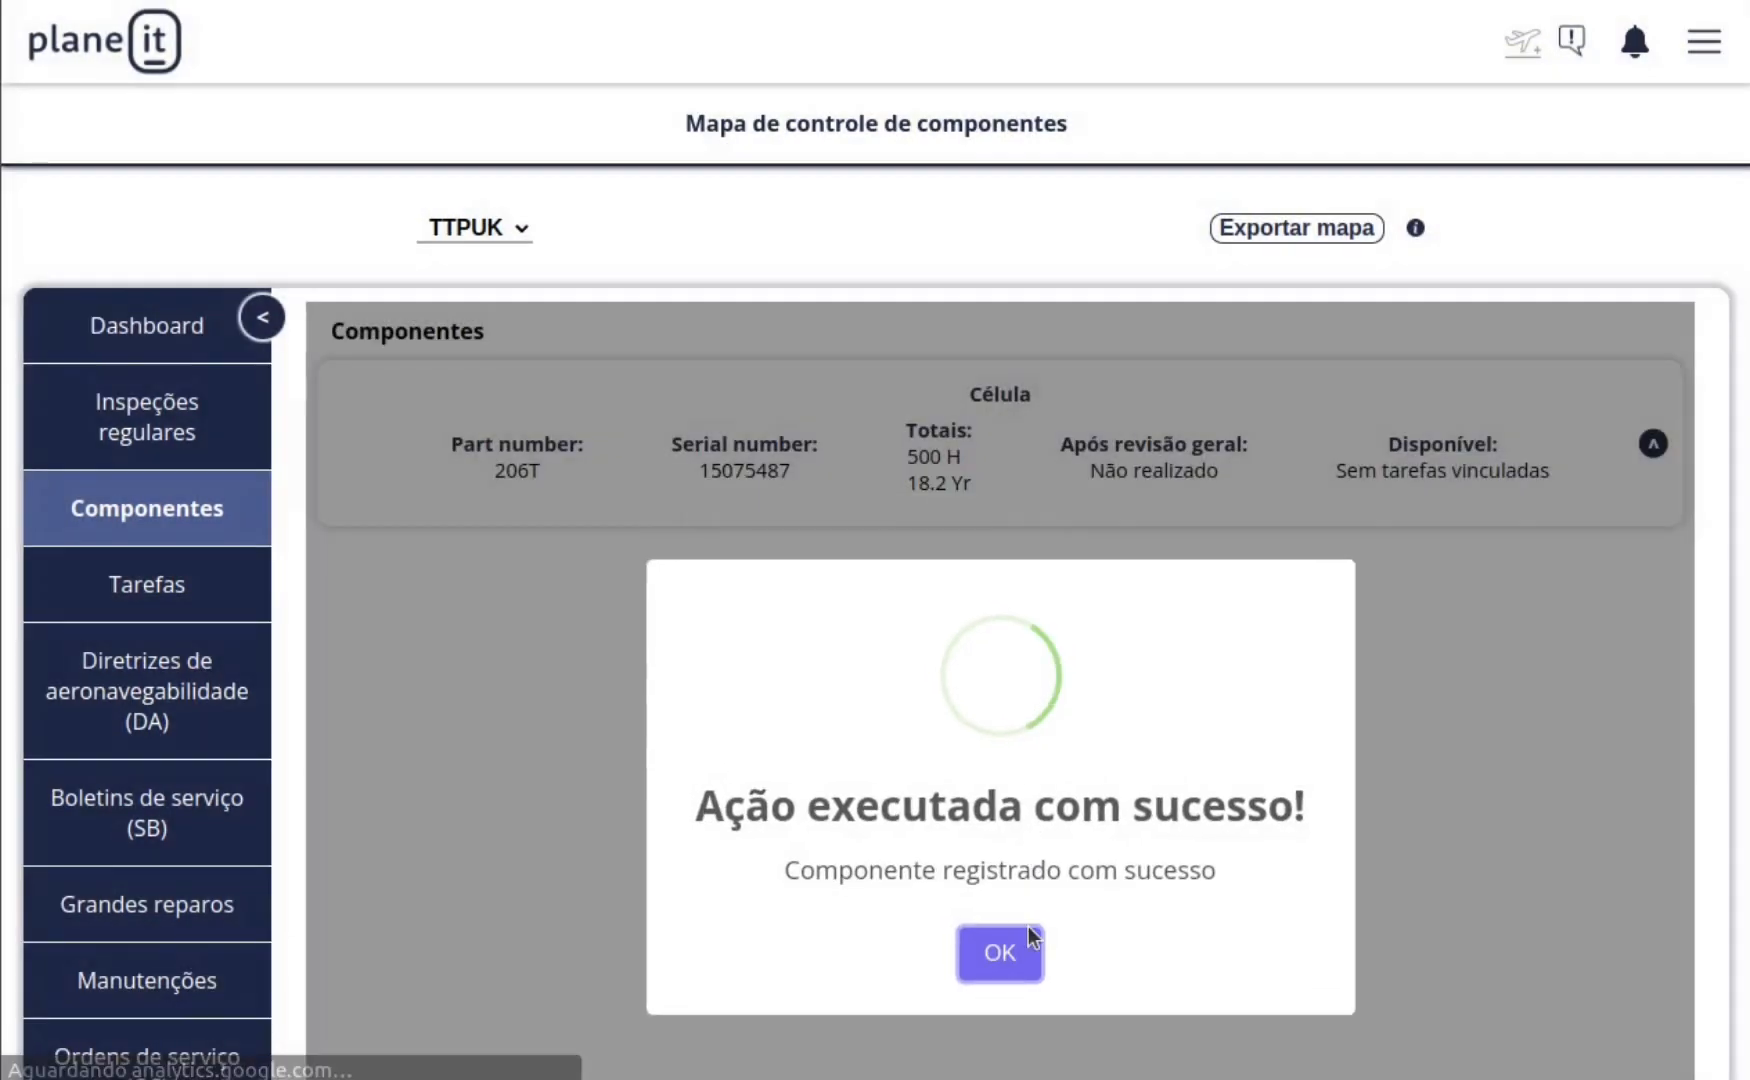
left_click(1031, 937)
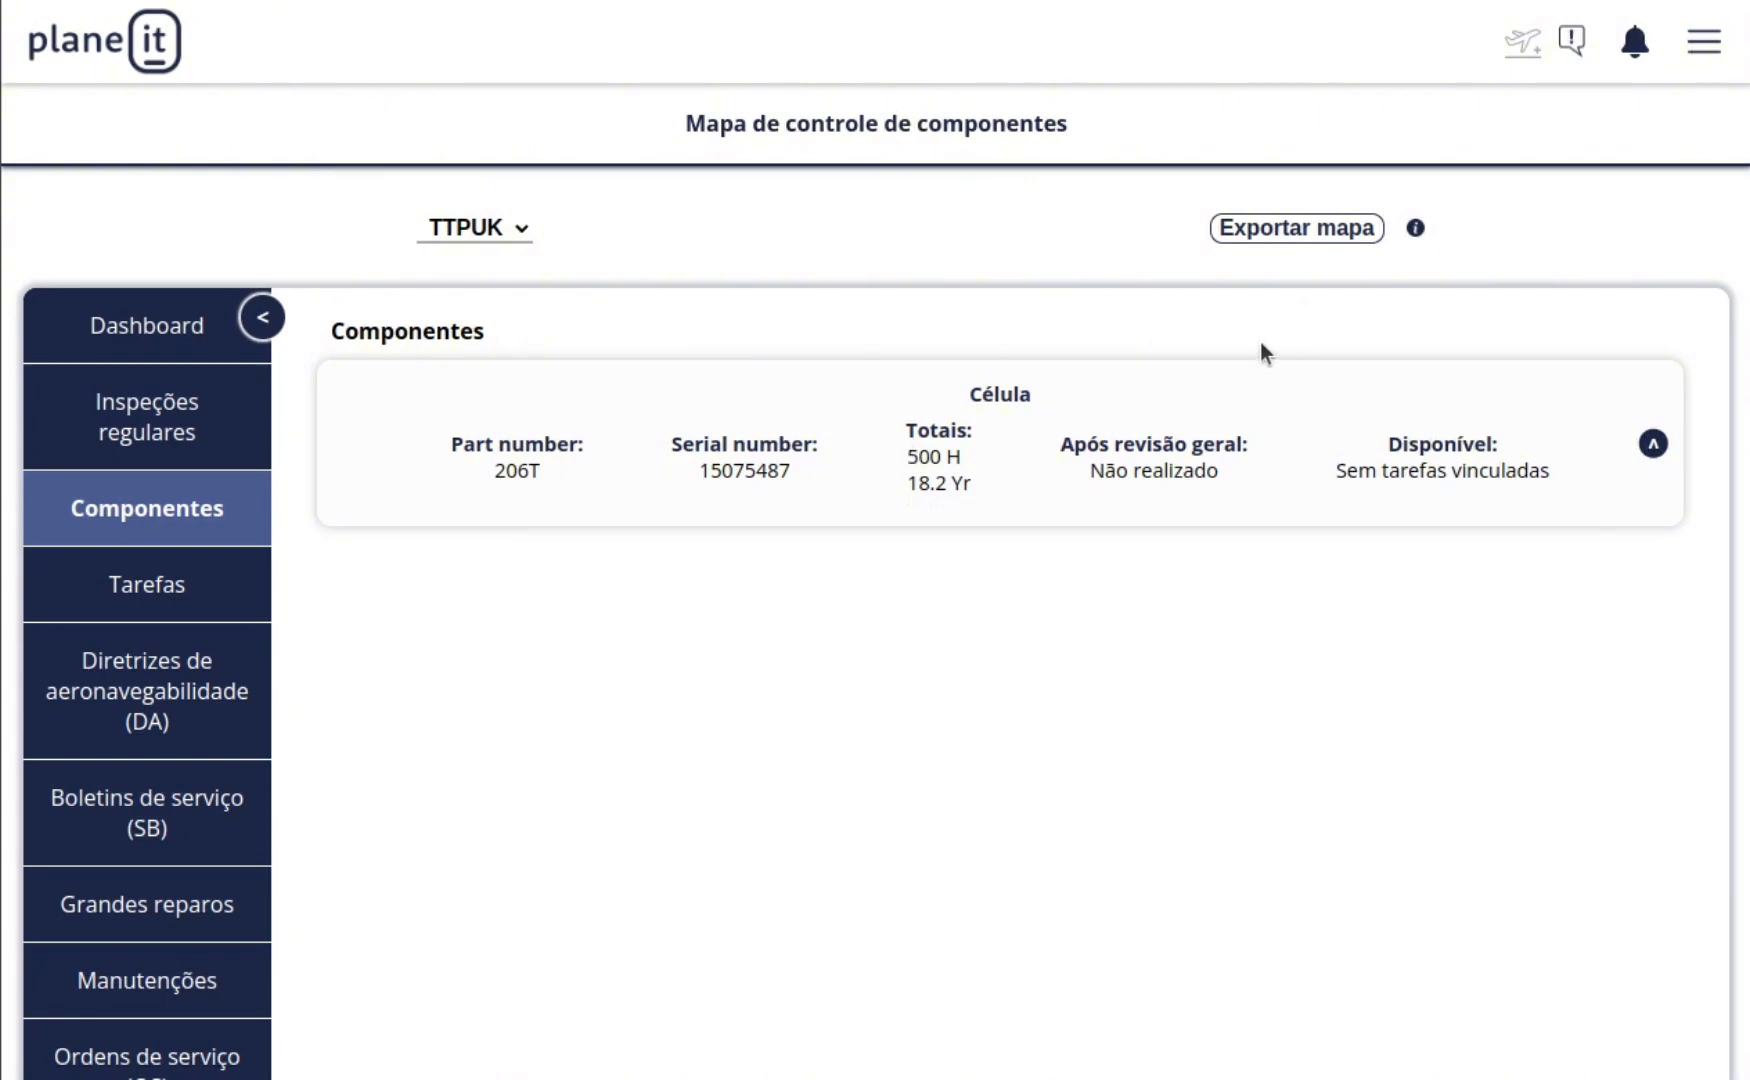
Step: Start registering another component, named Motor and assigned to the Motor category
scroll(815, 537, "down", 3)
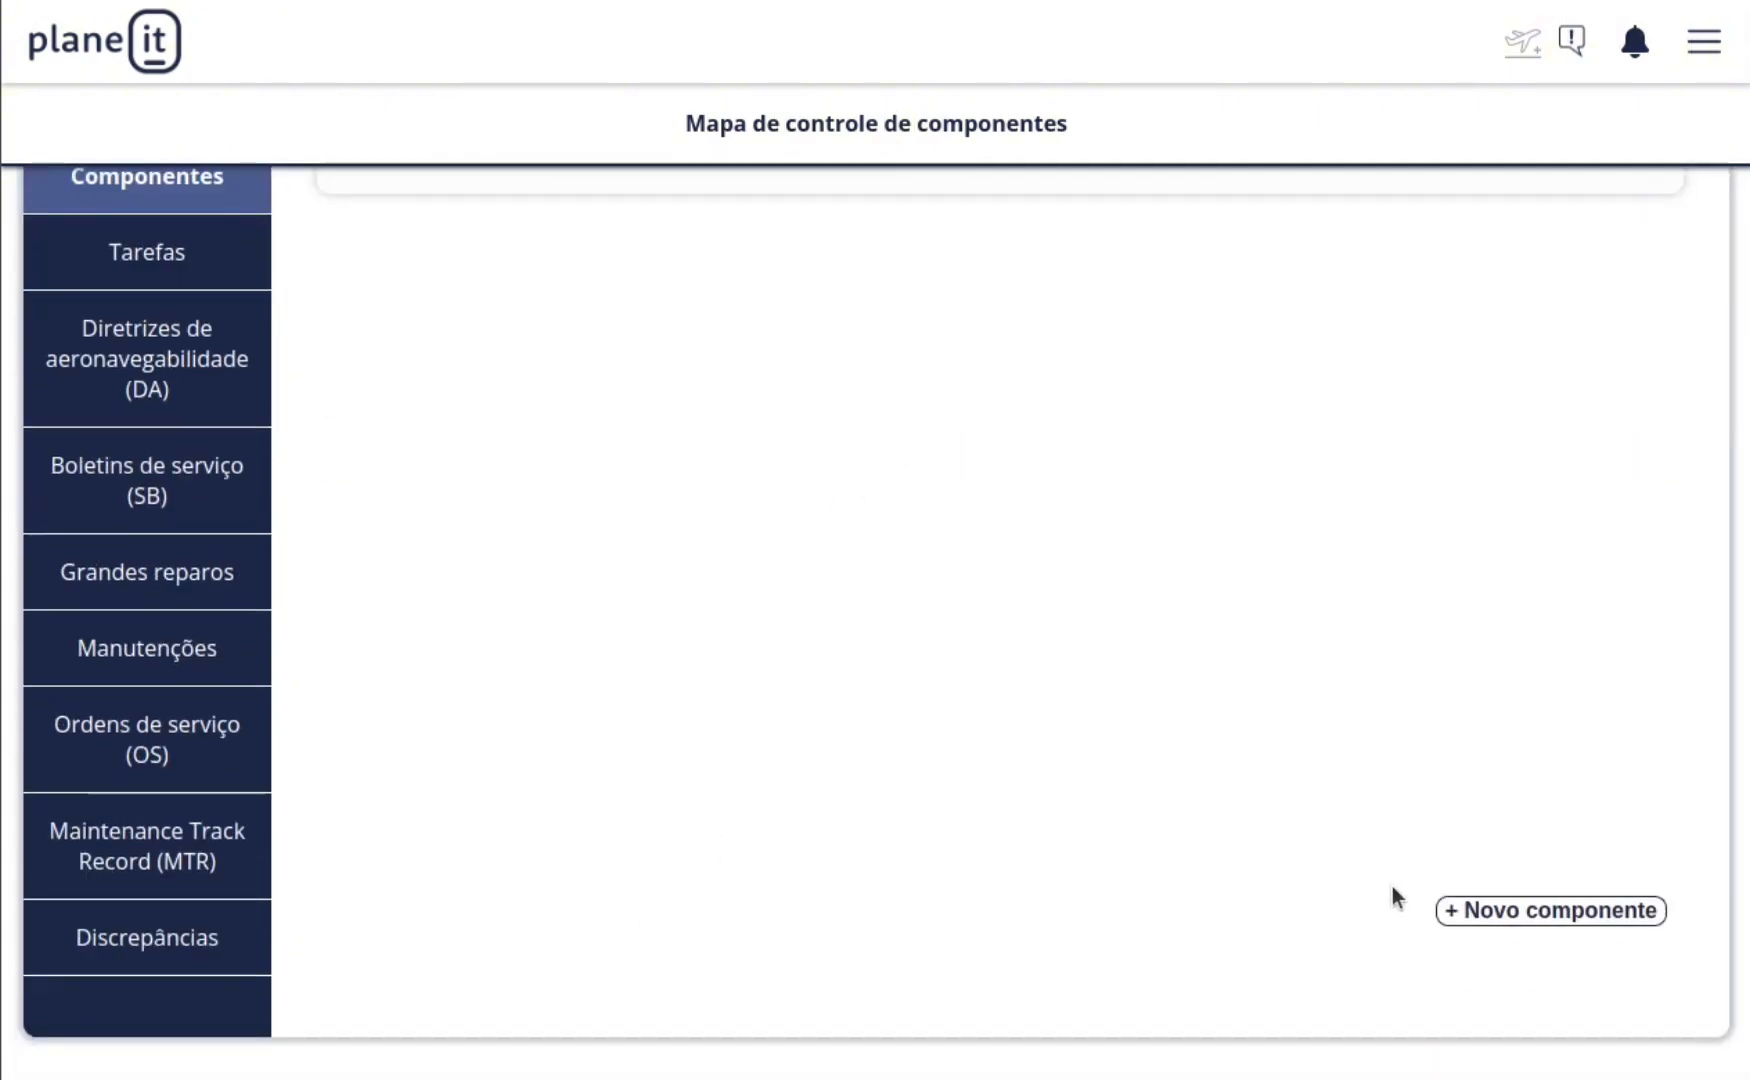
left_click(1535, 910)
left_click(530, 404)
type("Mot")
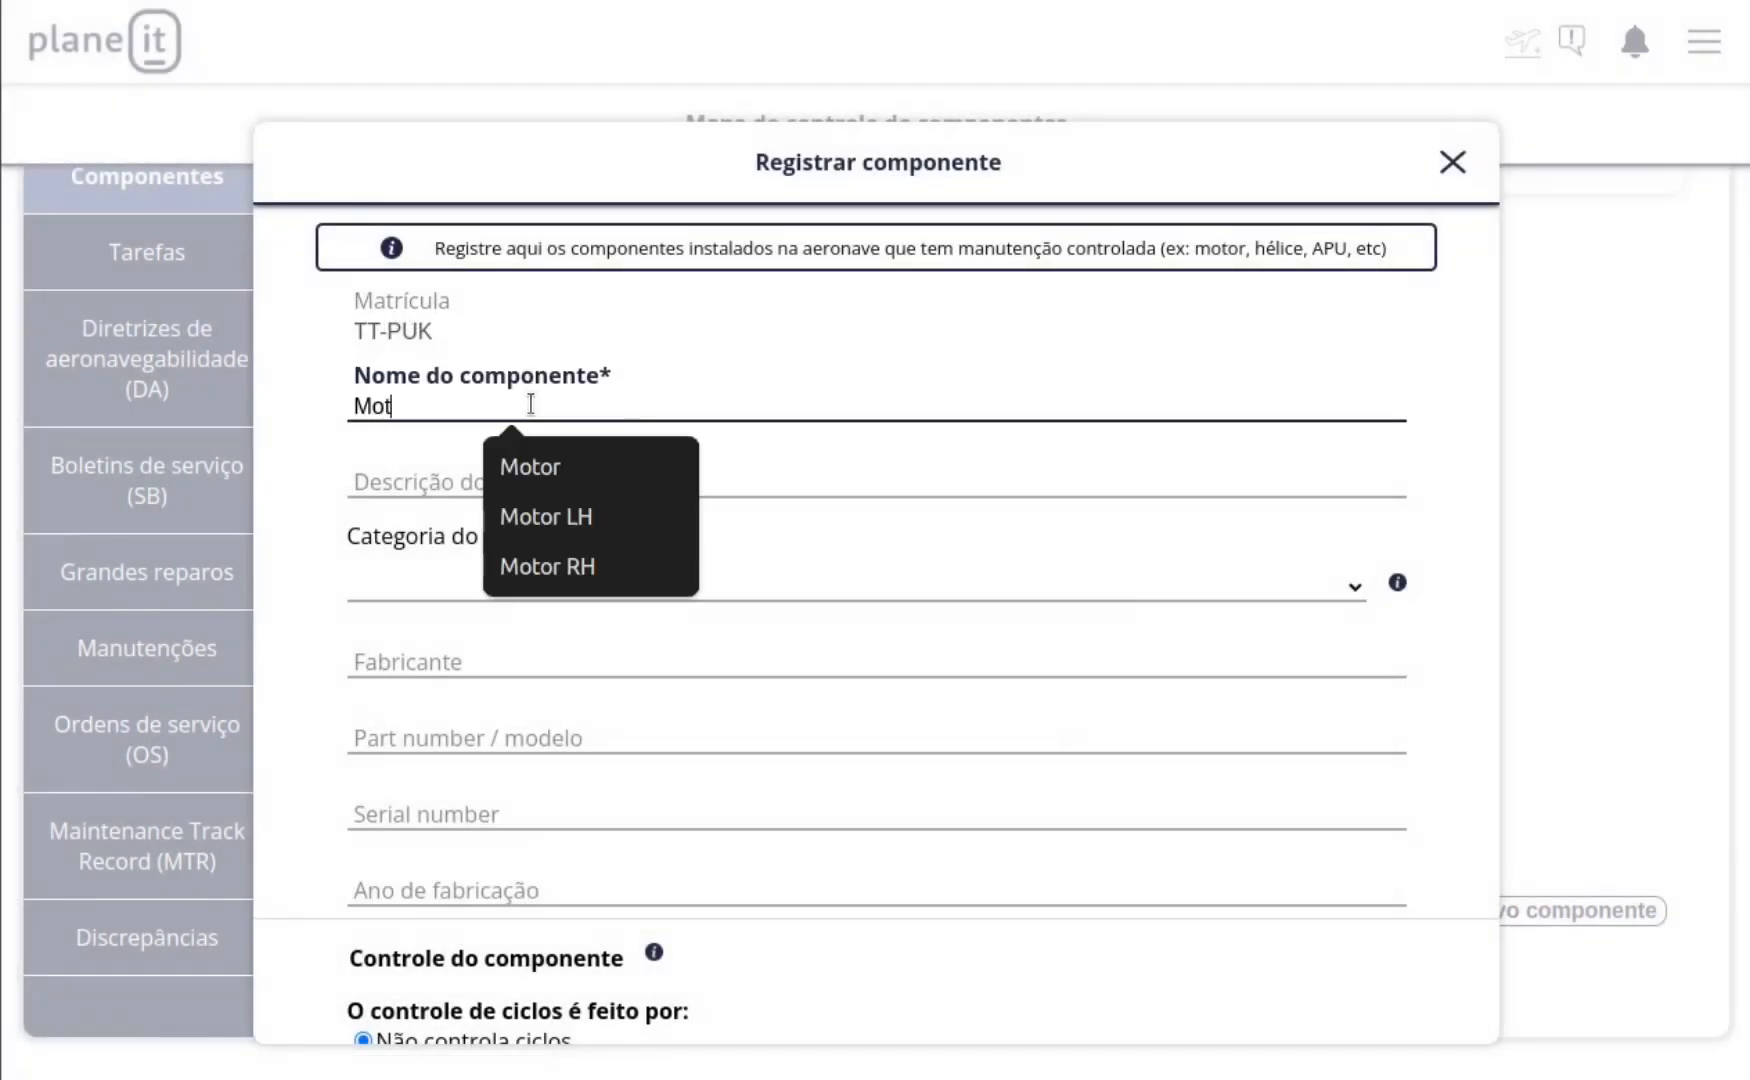
type("or")
key("Tab")
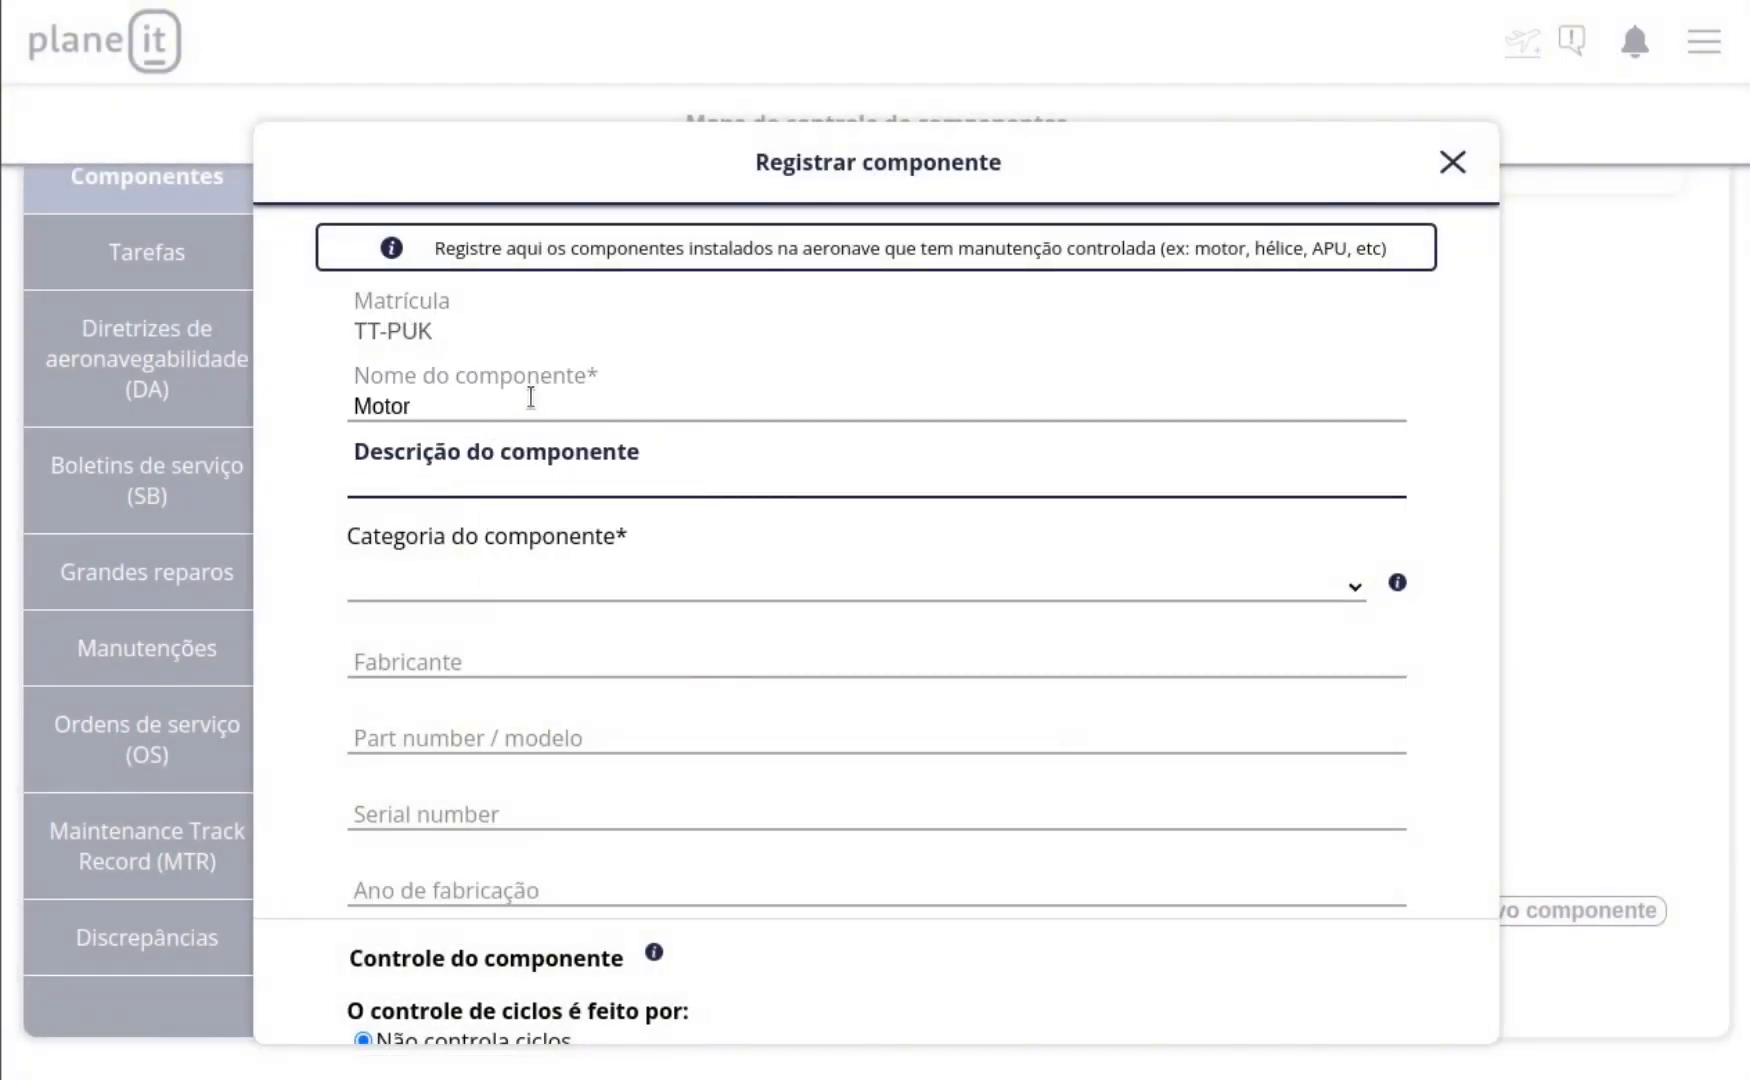
left_click(566, 590)
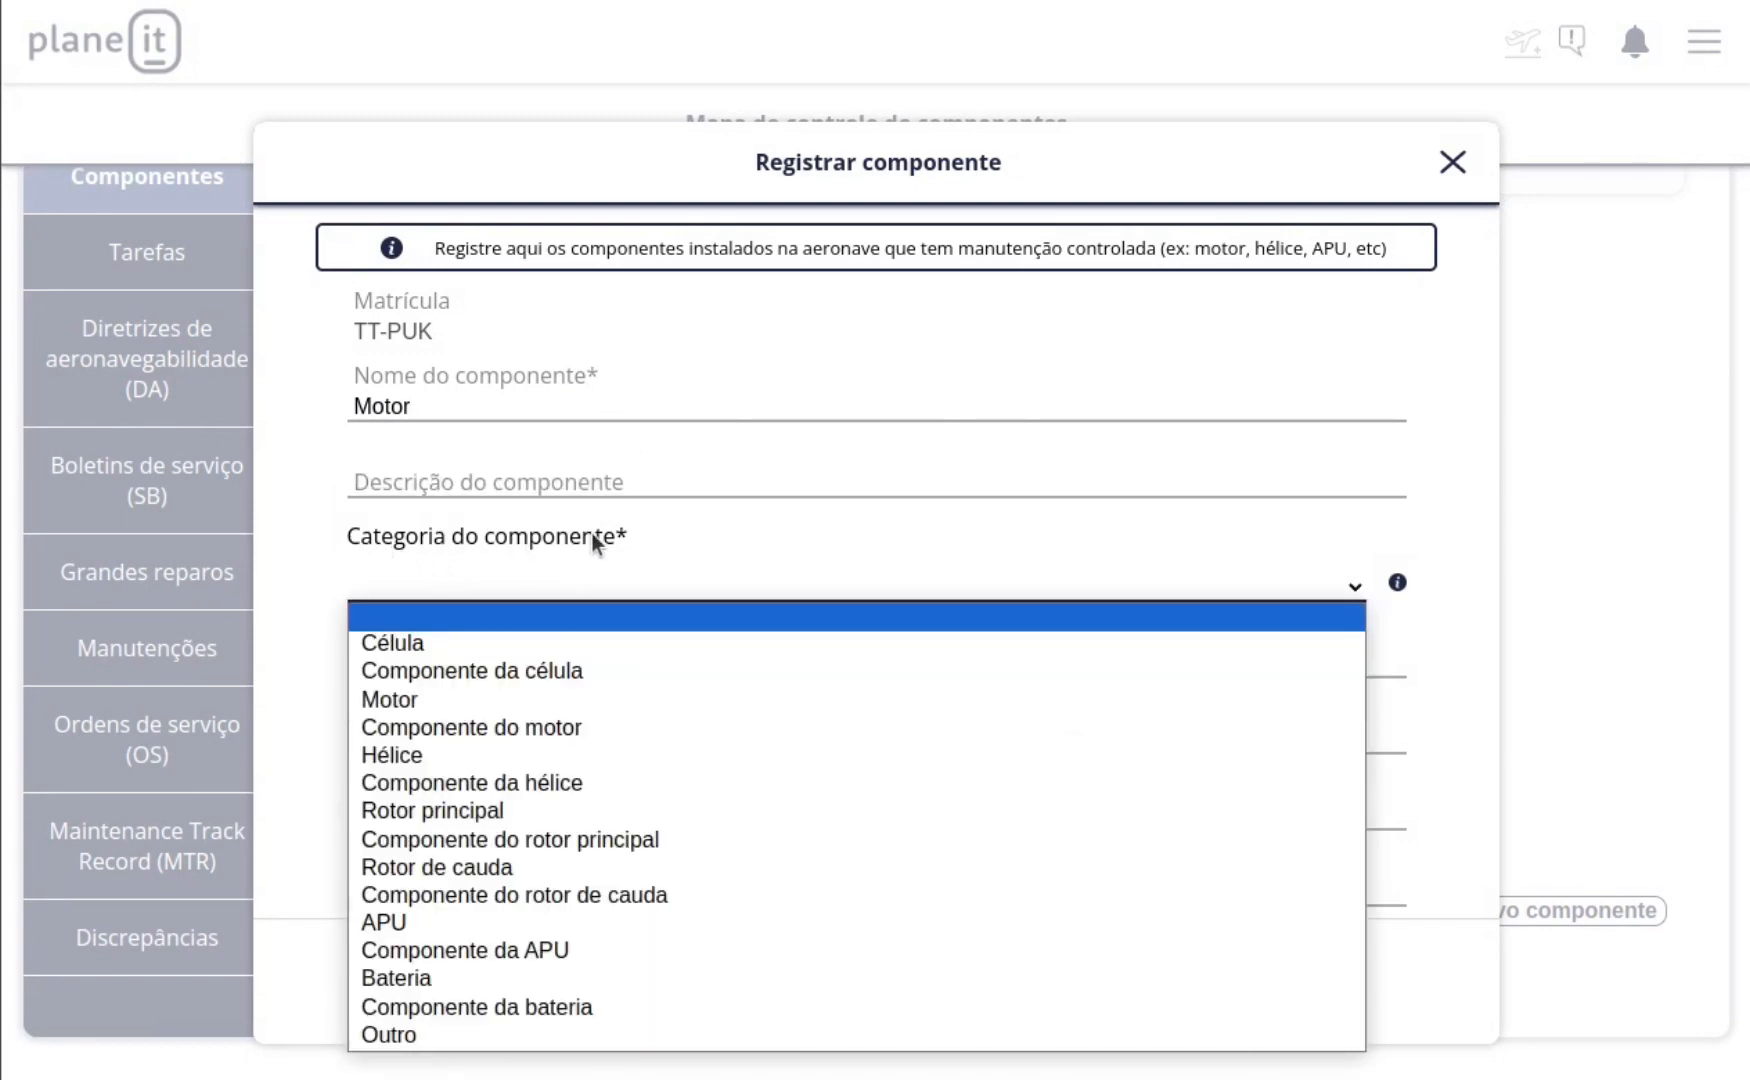
left_click(387, 701)
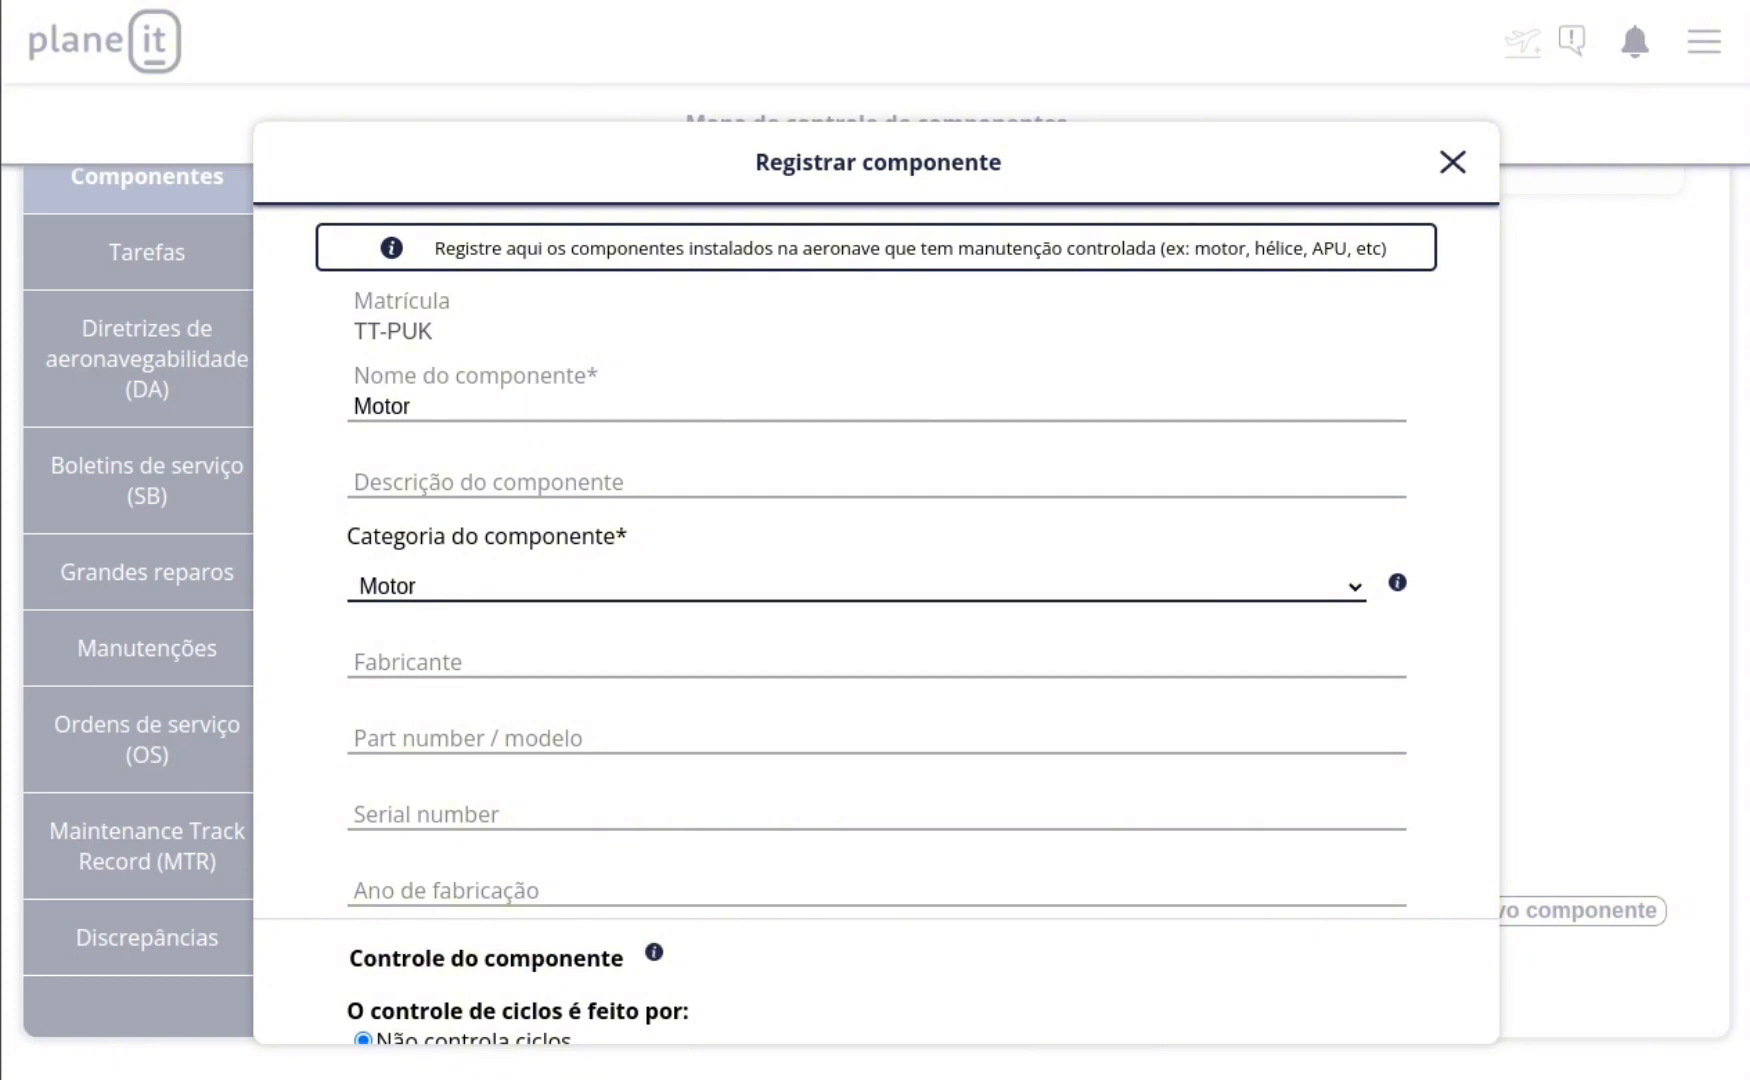
Step: Enter TCM as the manufacturer and O-200-A(48) as the part number/model of the Motor component
left_click(529, 607)
type("TCM")
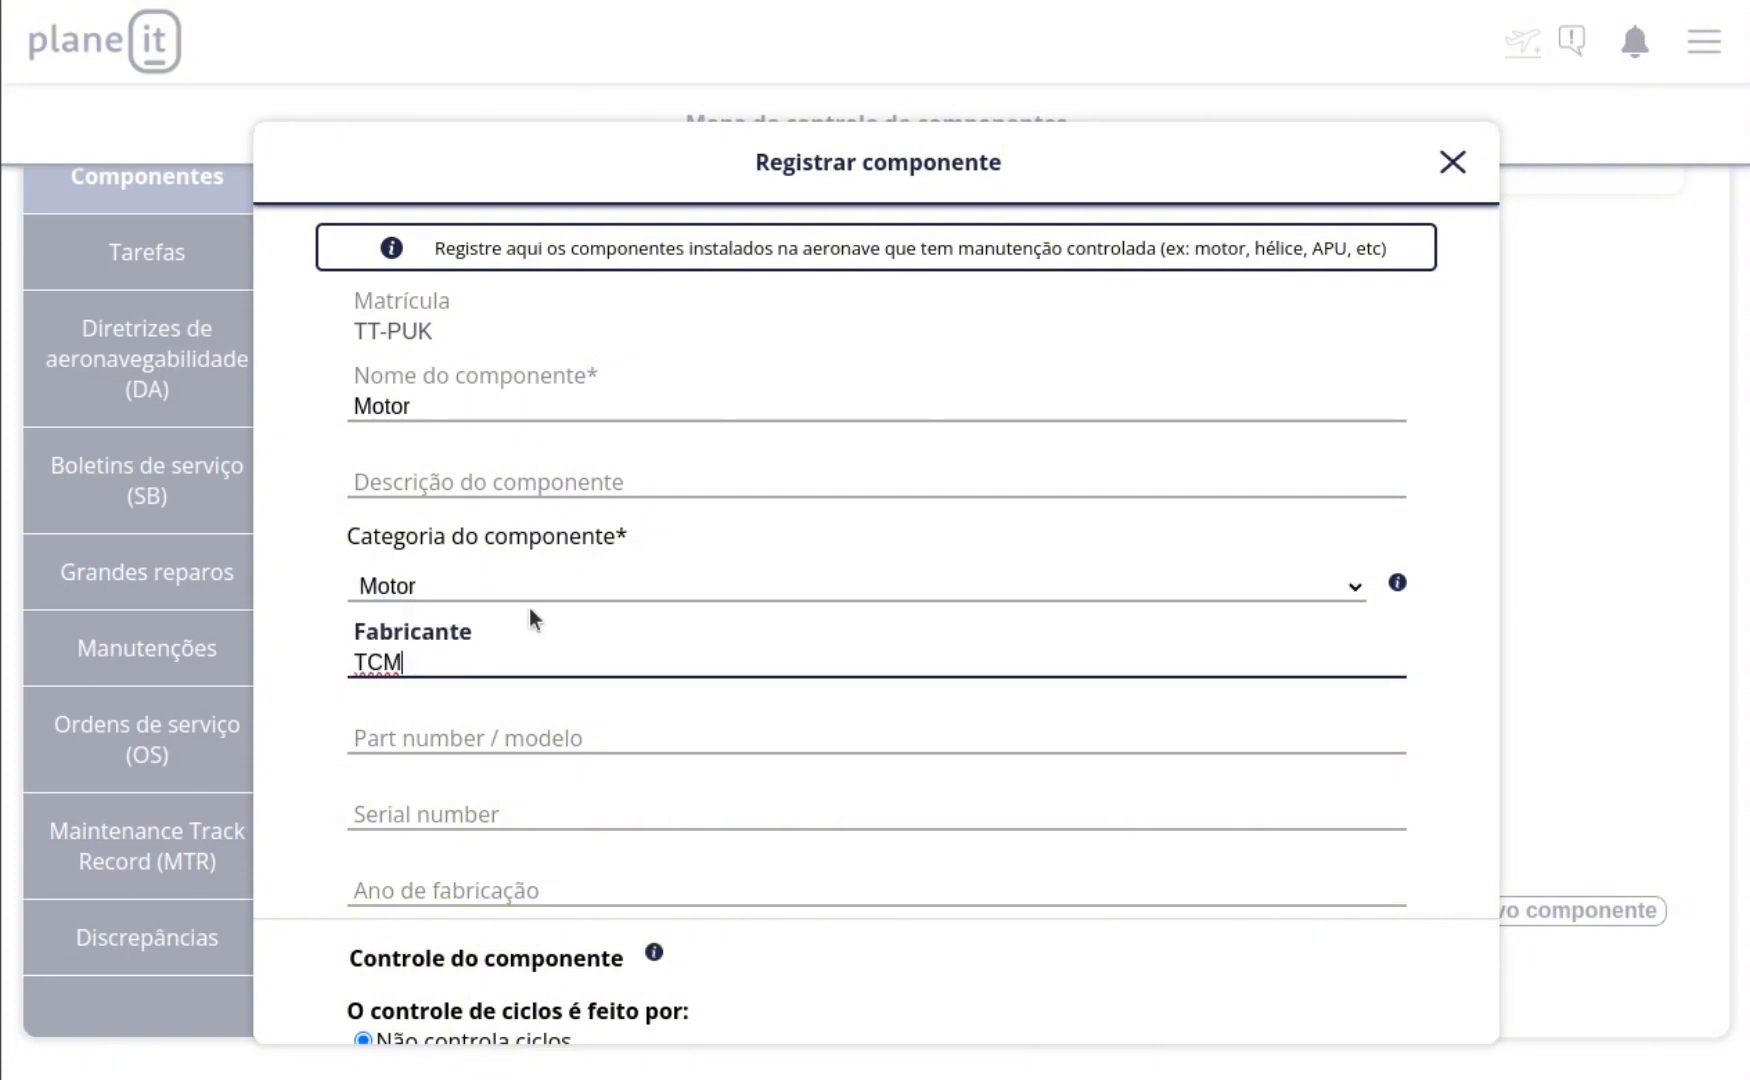
key("Tab")
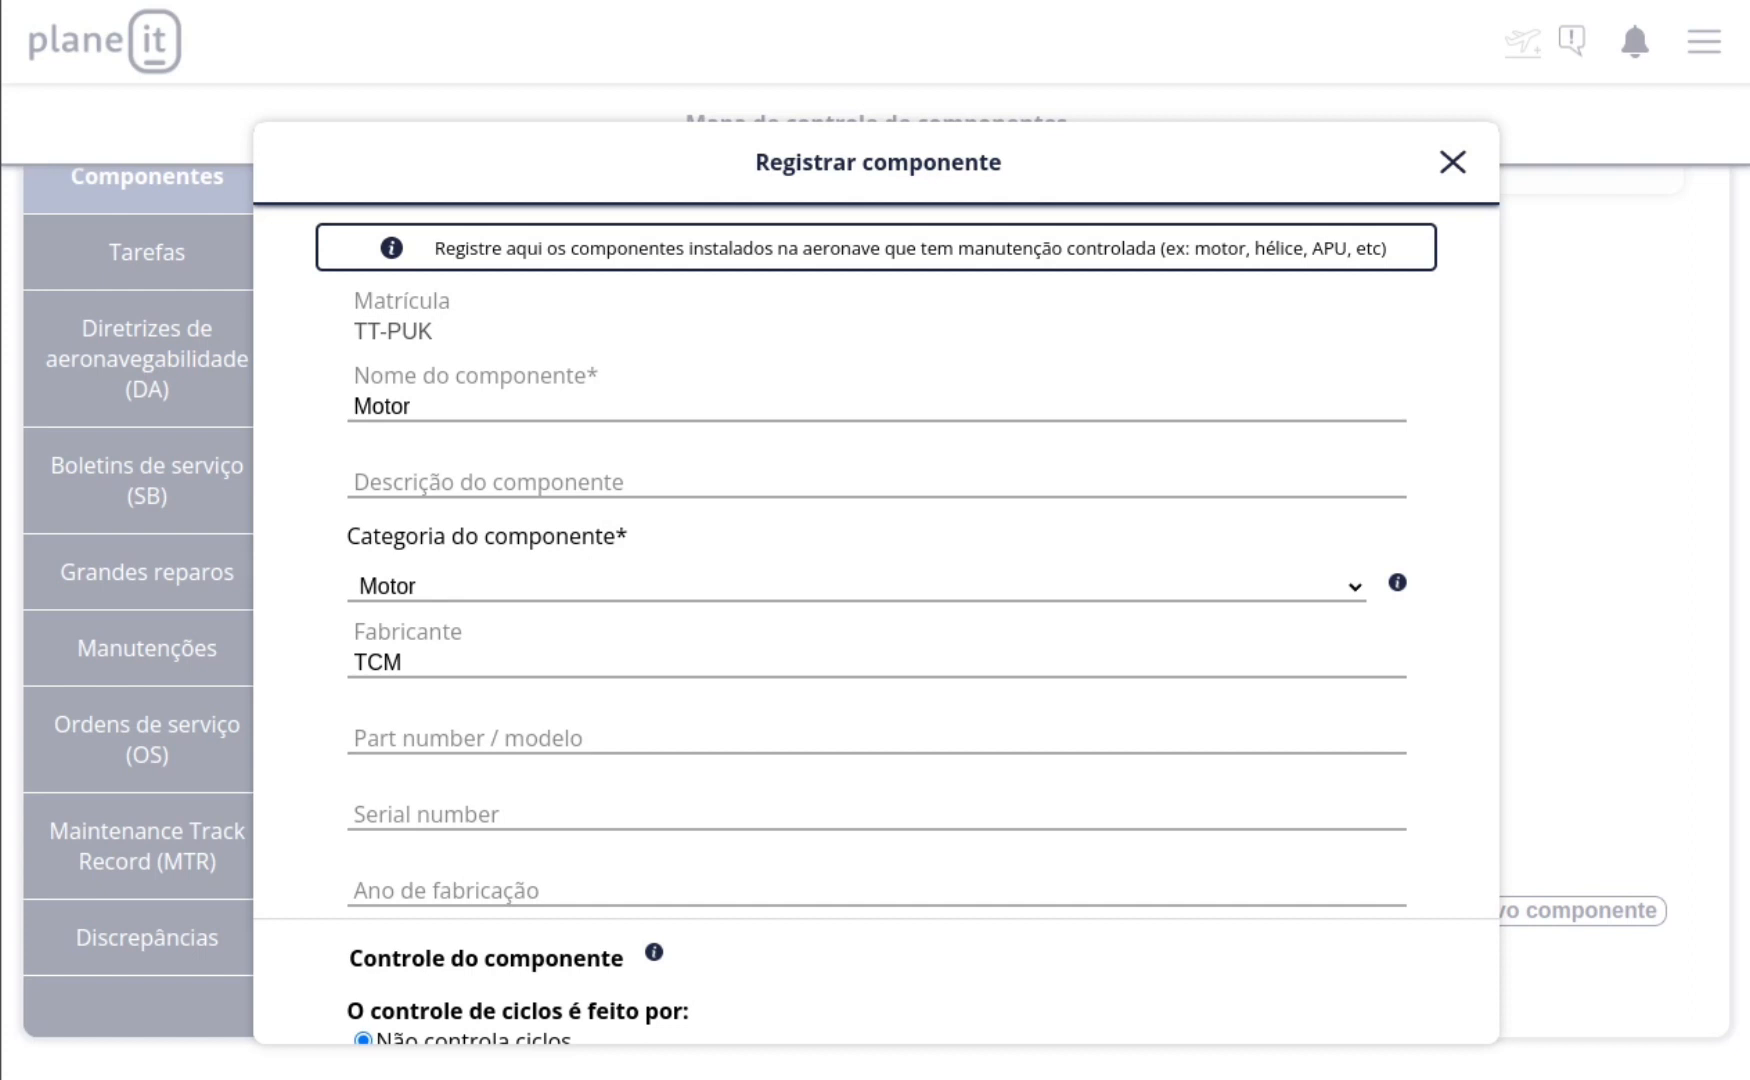
left_click(563, 742)
type("O-200-A(48)")
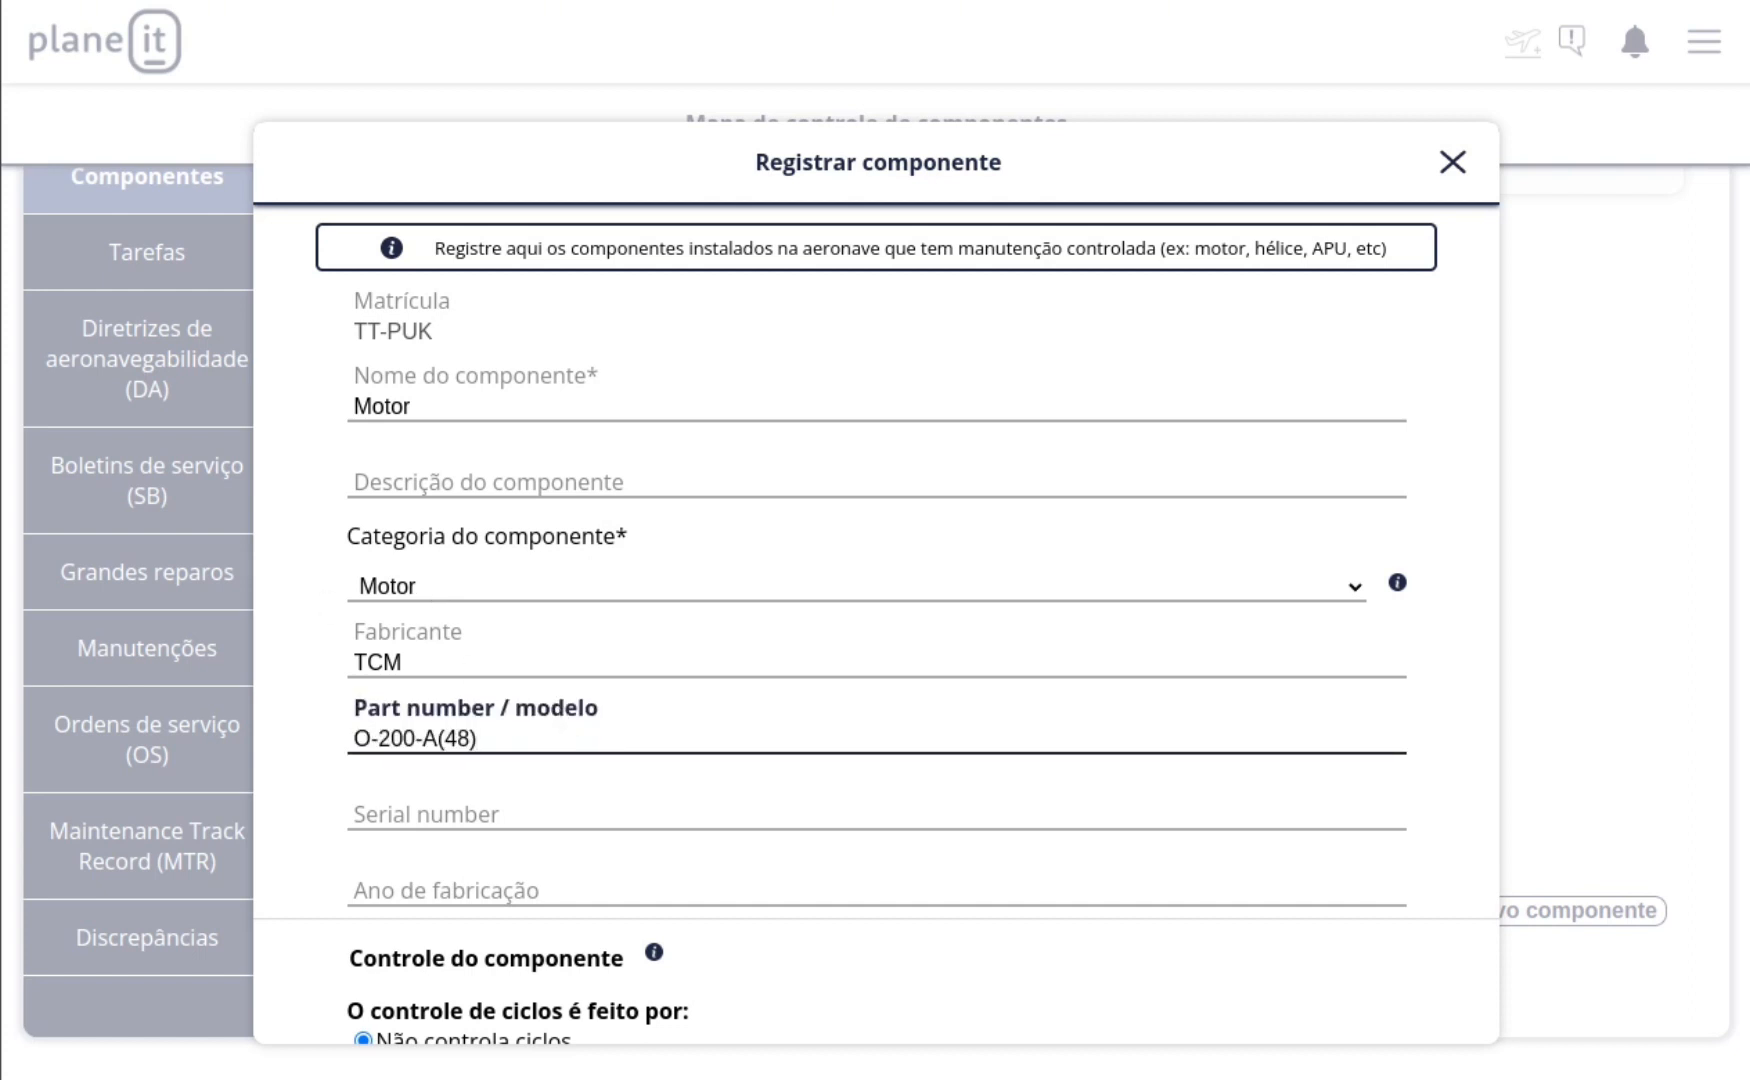
Step: Enter serial number 213488-71 and manufacturing year 2020 for the Motor component
left_click(779, 815)
key("ctrl+v")
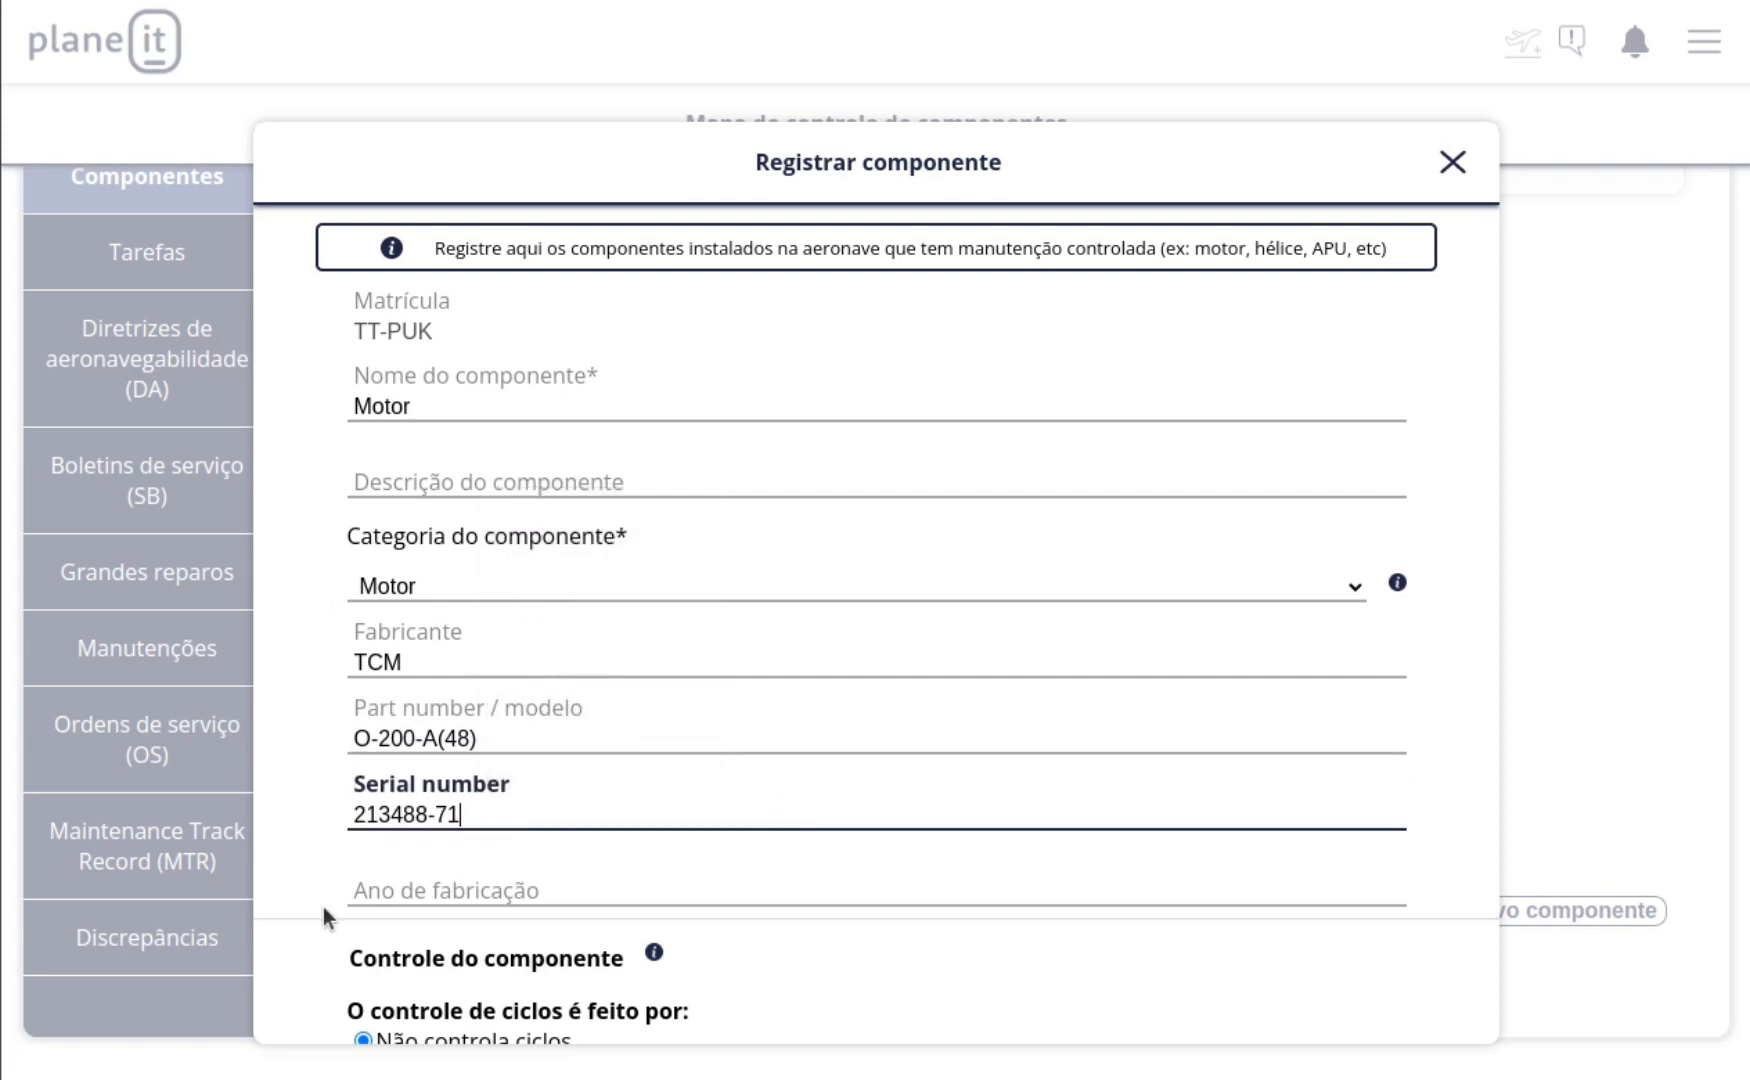
left_click(415, 891)
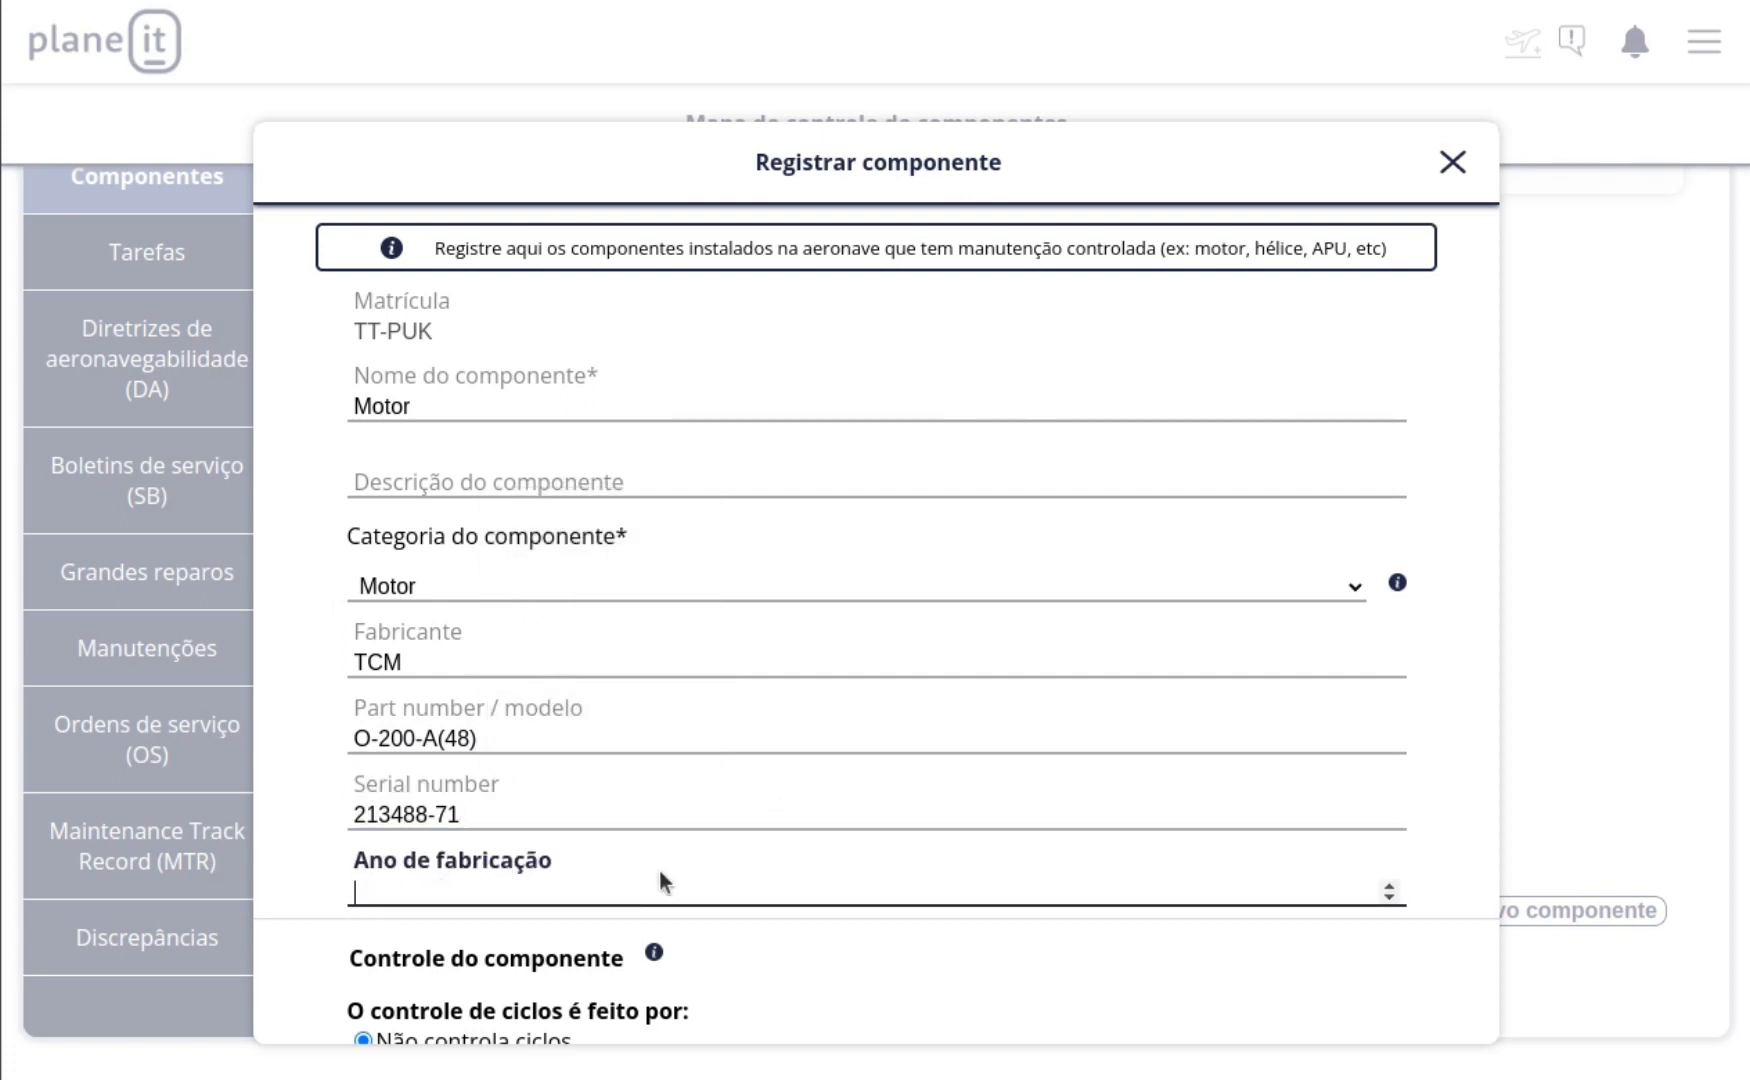
type("0")
key("BackSpace")
type("2020")
Step: Control the Motor component's hours by Horas totais de célula and also by Tempo calendário, without cycle control
scroll(446, 640, "down", 3)
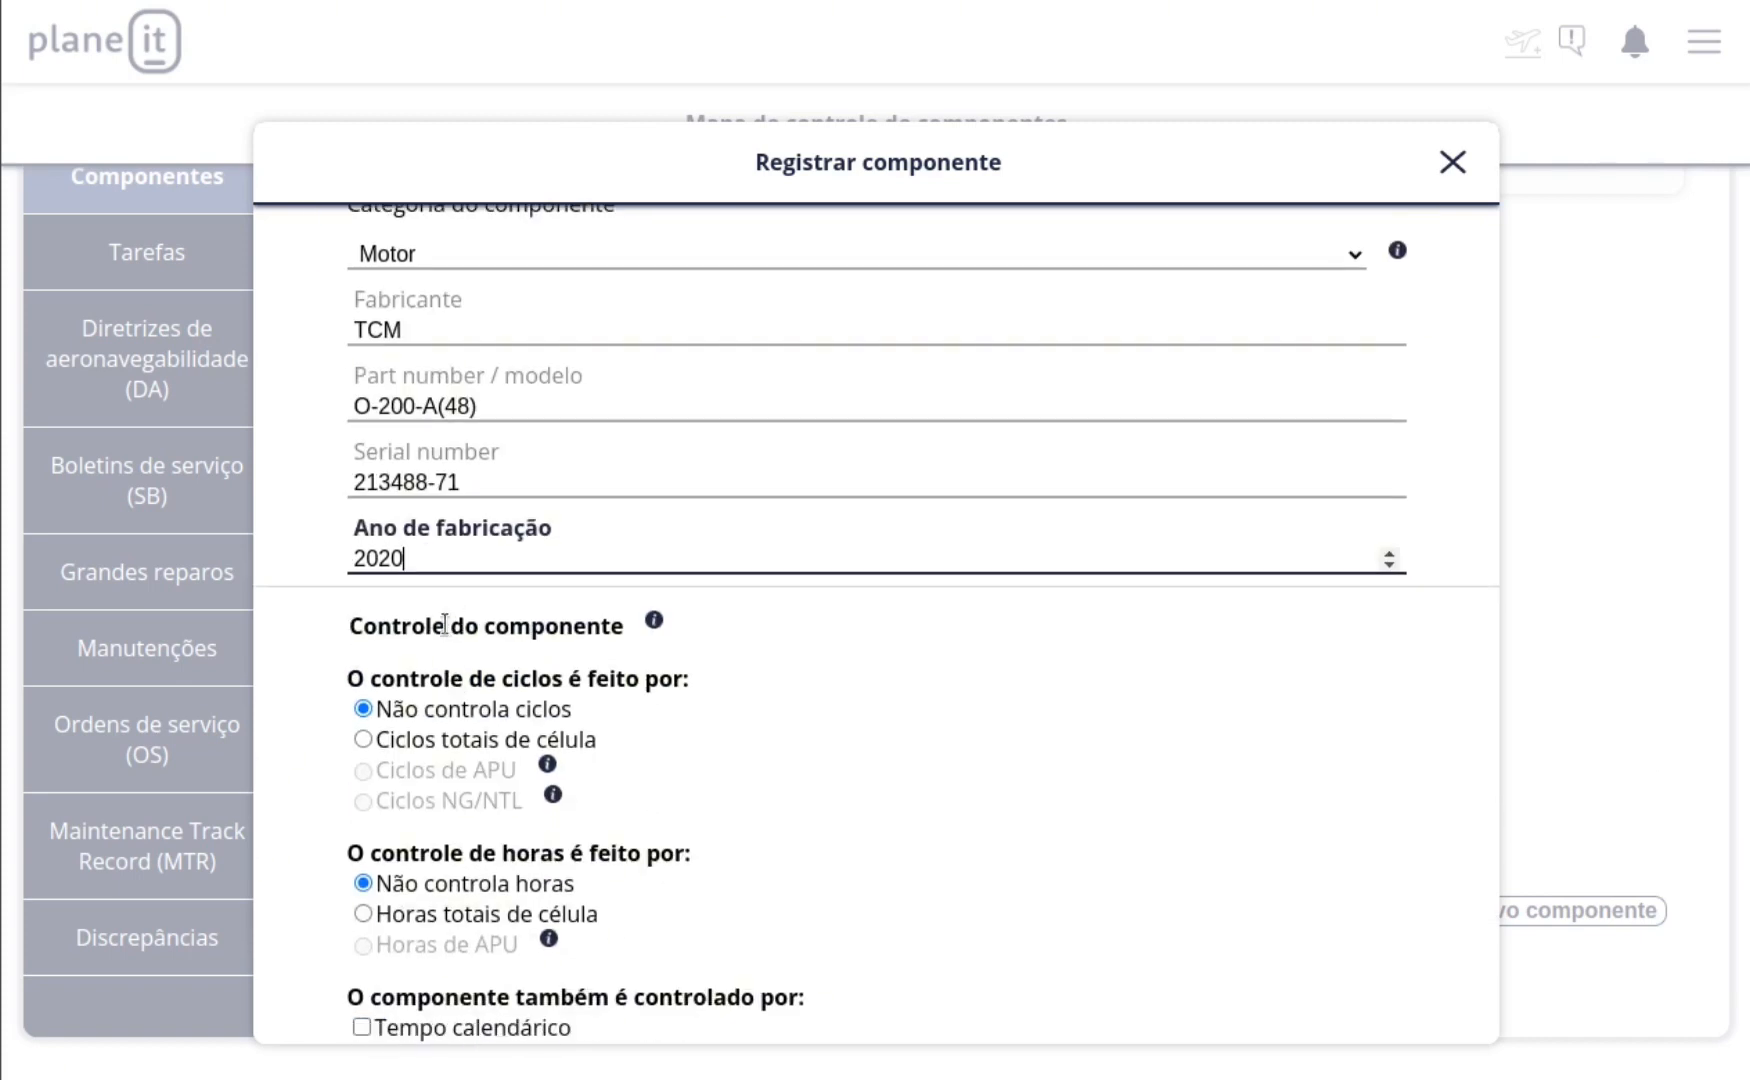
scroll(446, 640, "down", 3)
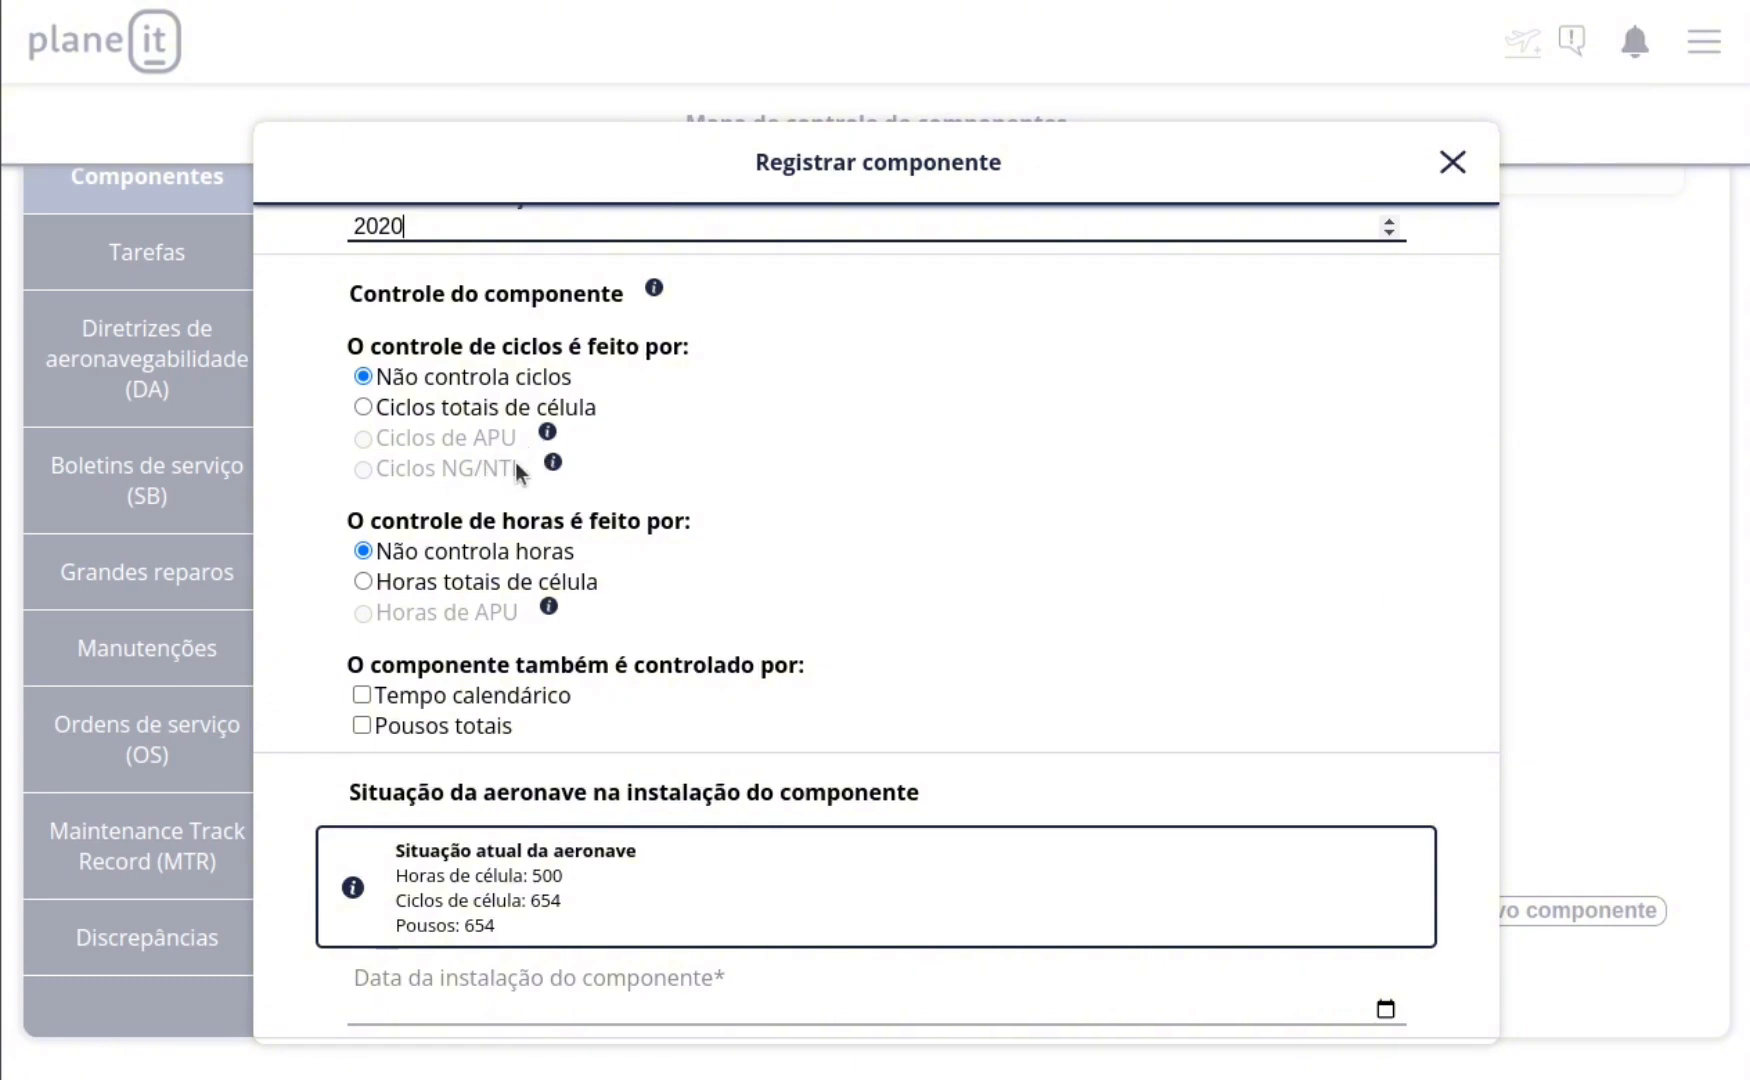
left_click(566, 477)
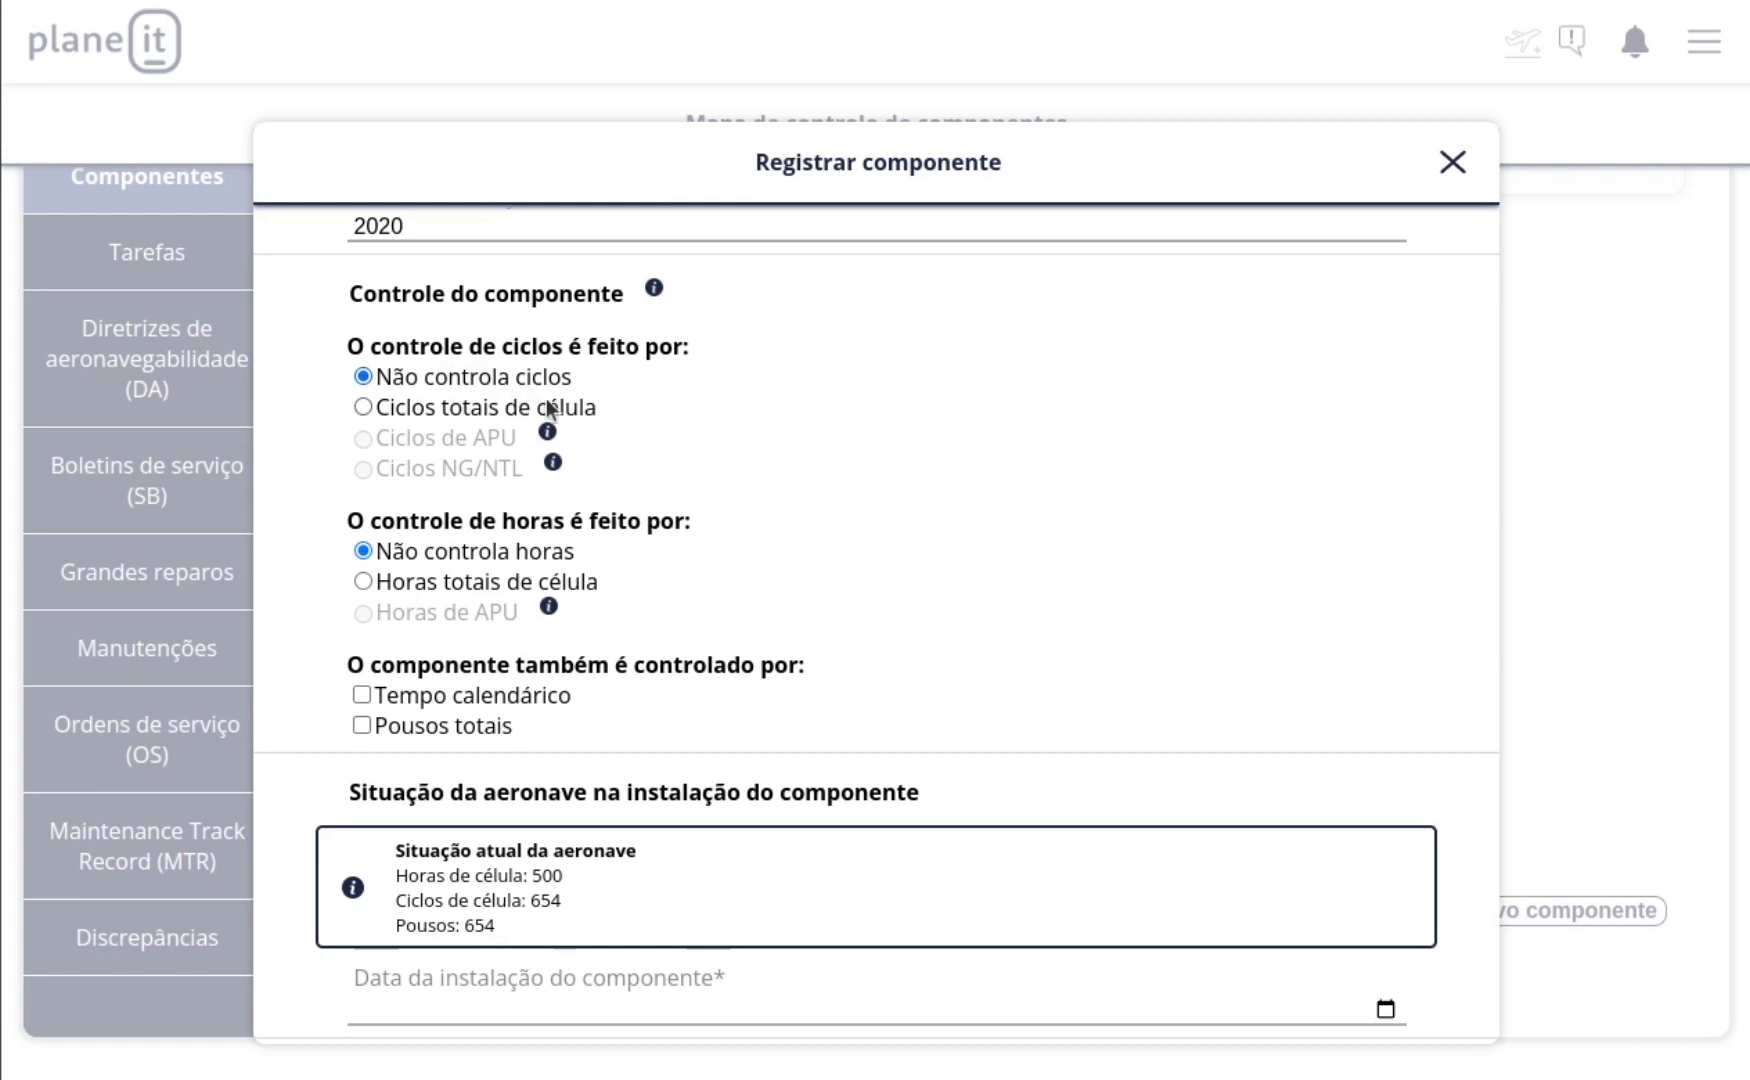
scroll(578, 412, "down", 2)
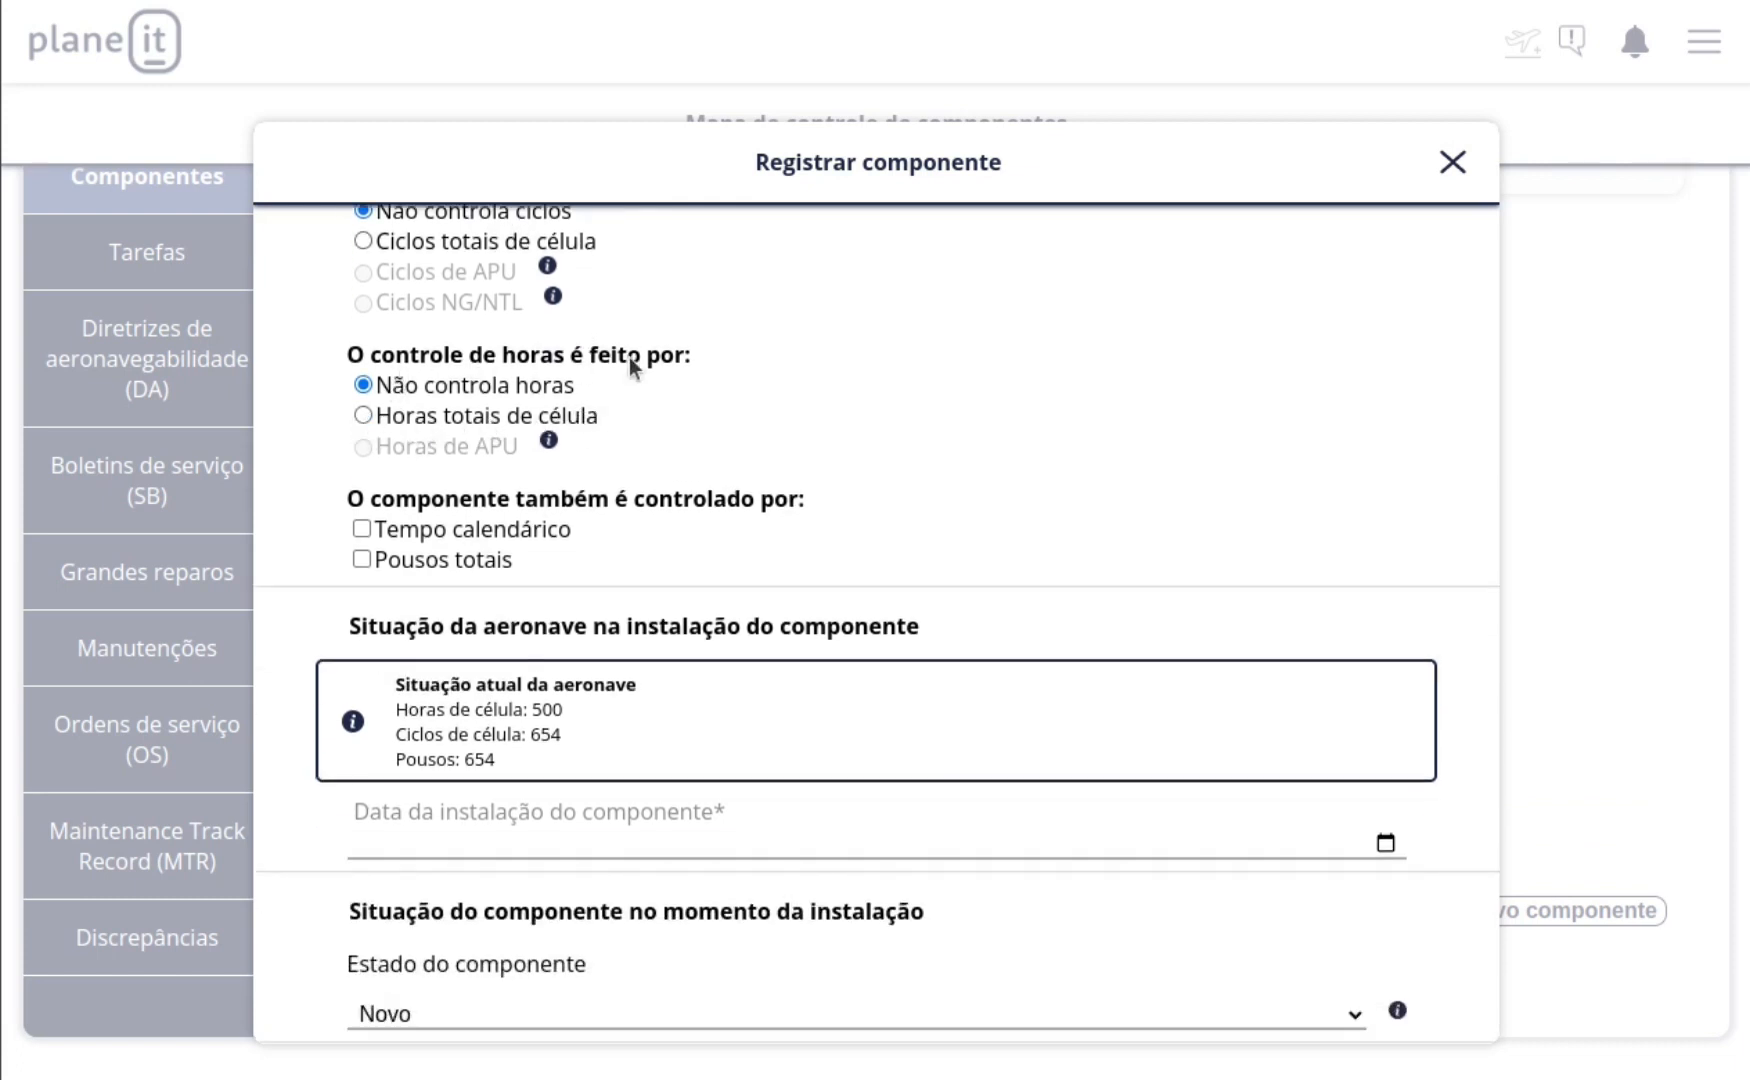
left_click(364, 416)
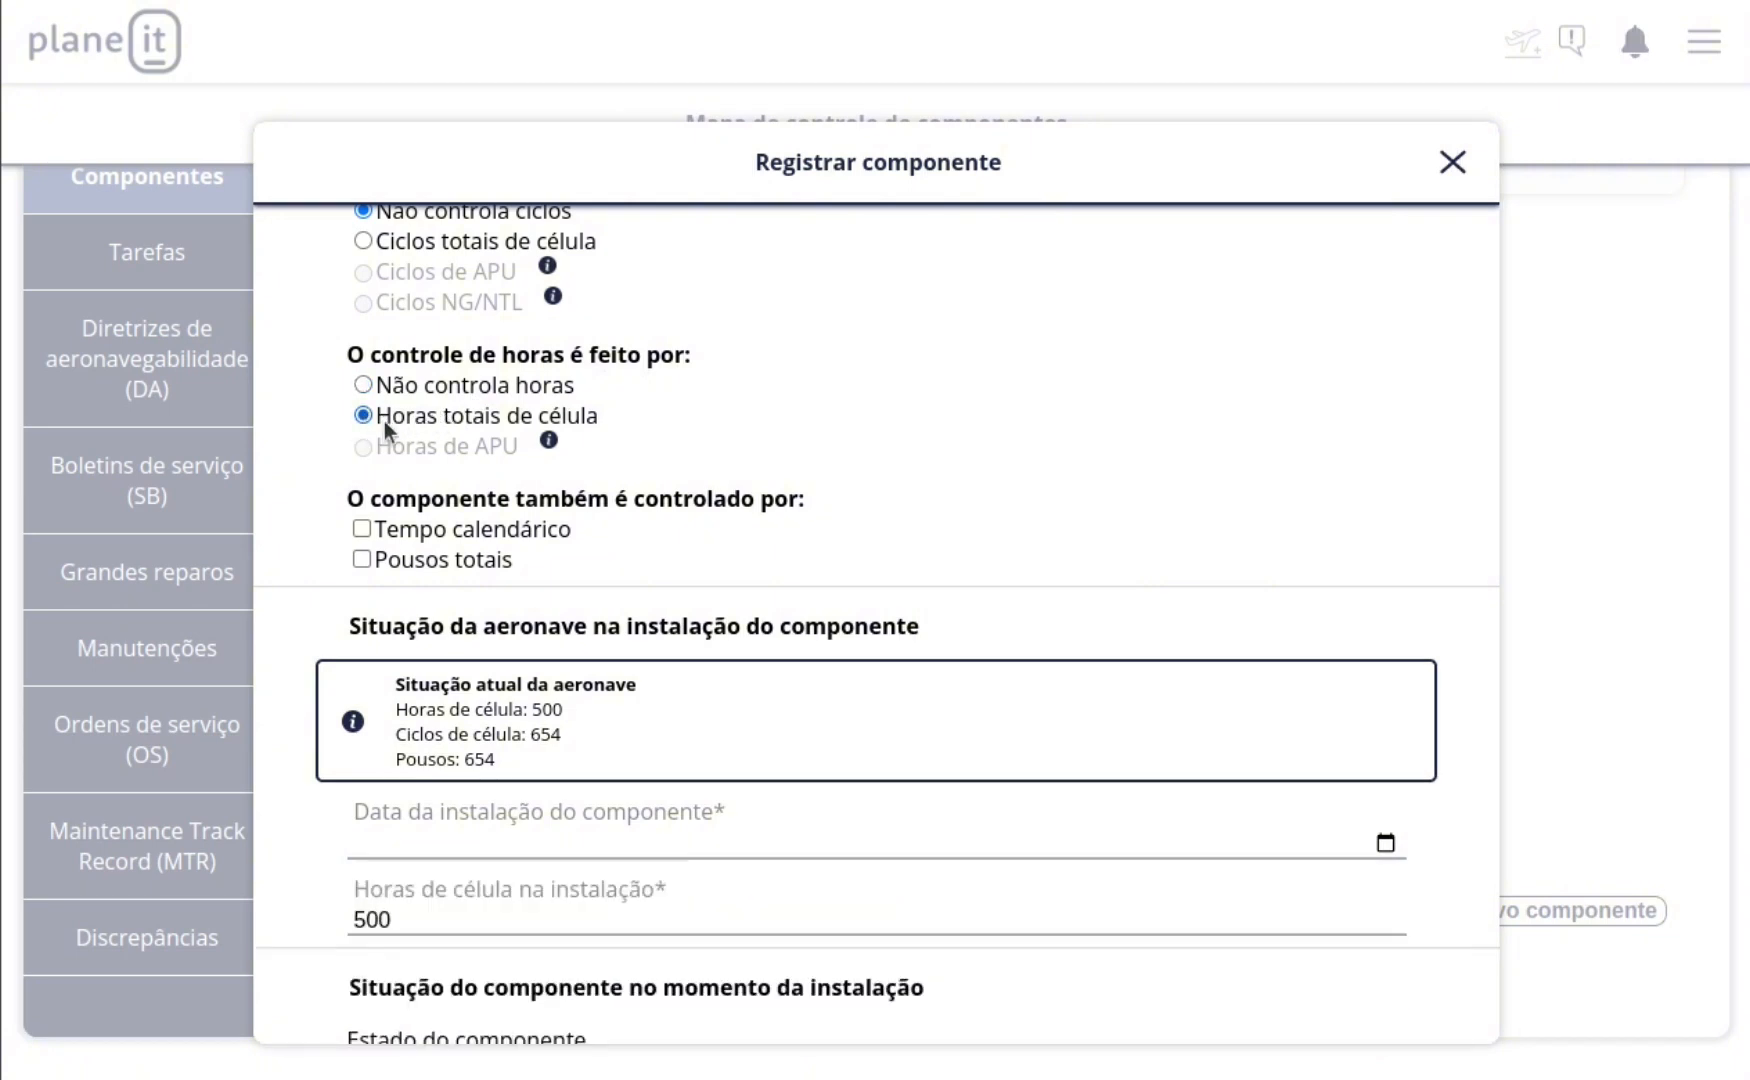
left_click(361, 529)
scroll(414, 796, "down", 2)
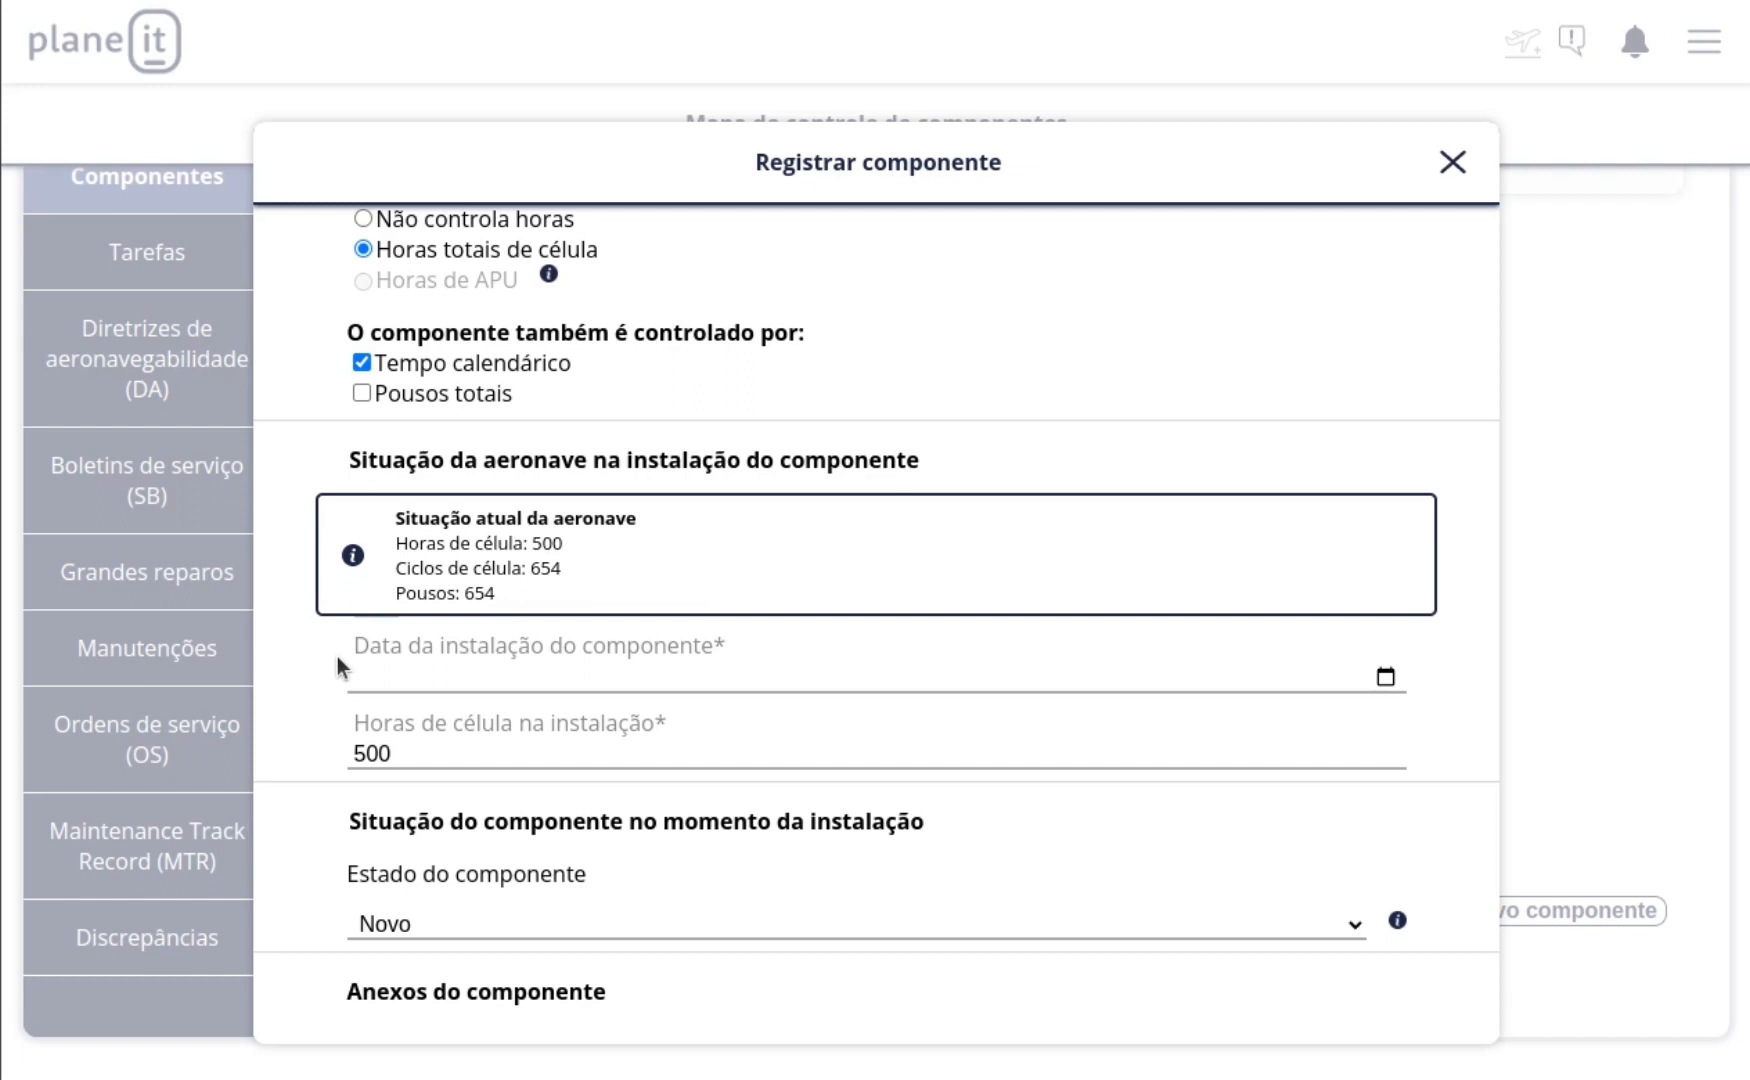
Step: Set the Motor component's installation date to 05/02/2022 and the airframe hours at installation to 250
left_click(371, 679)
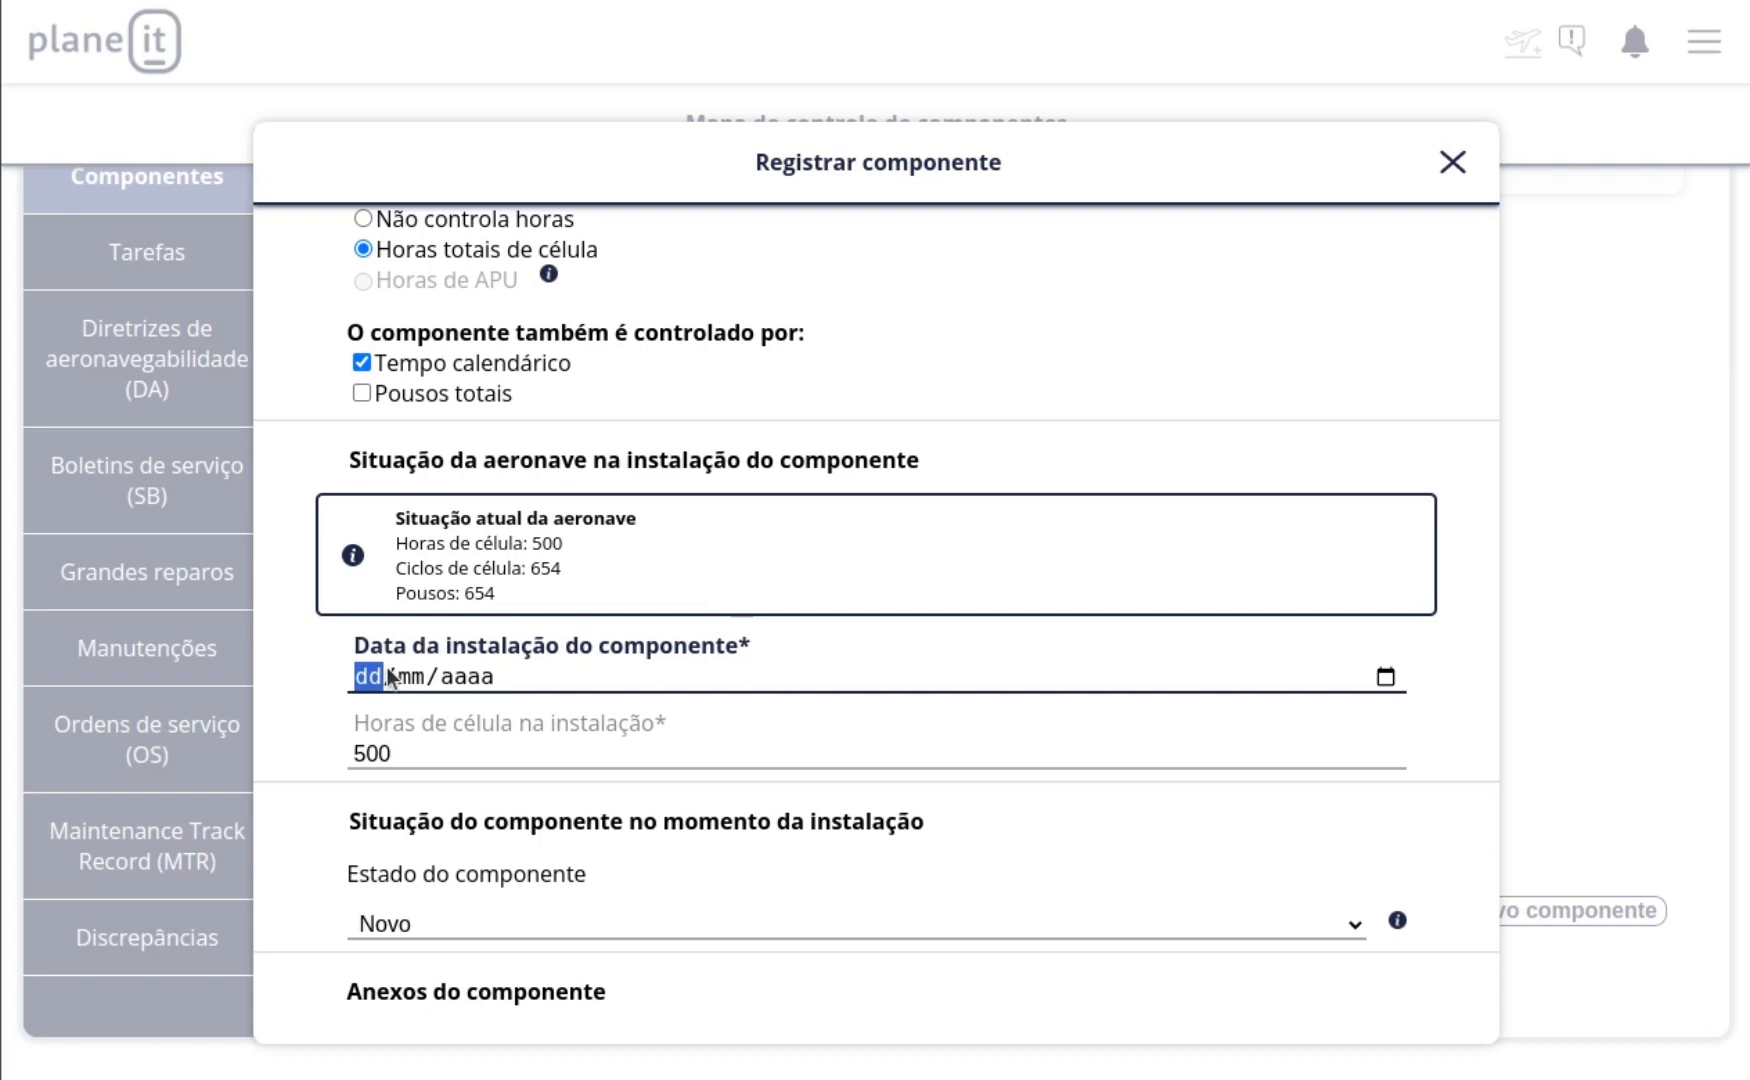
type("05/02/2022")
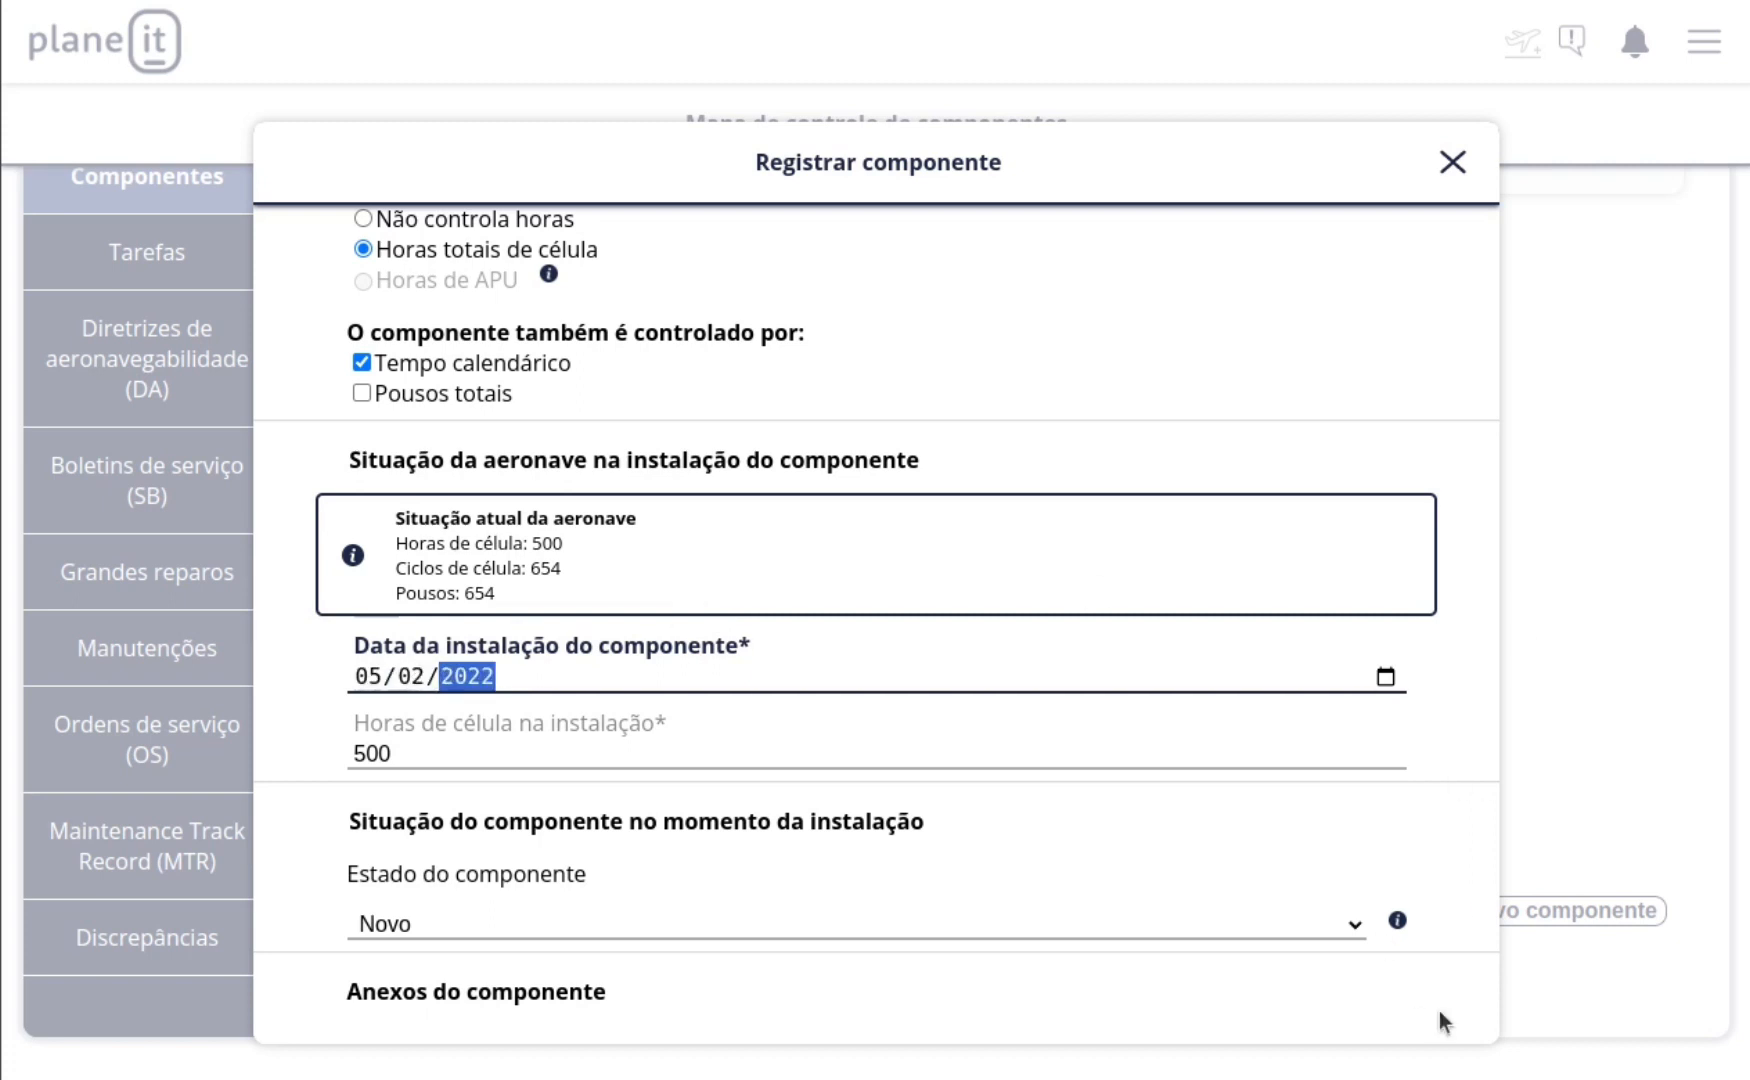
key("Tab")
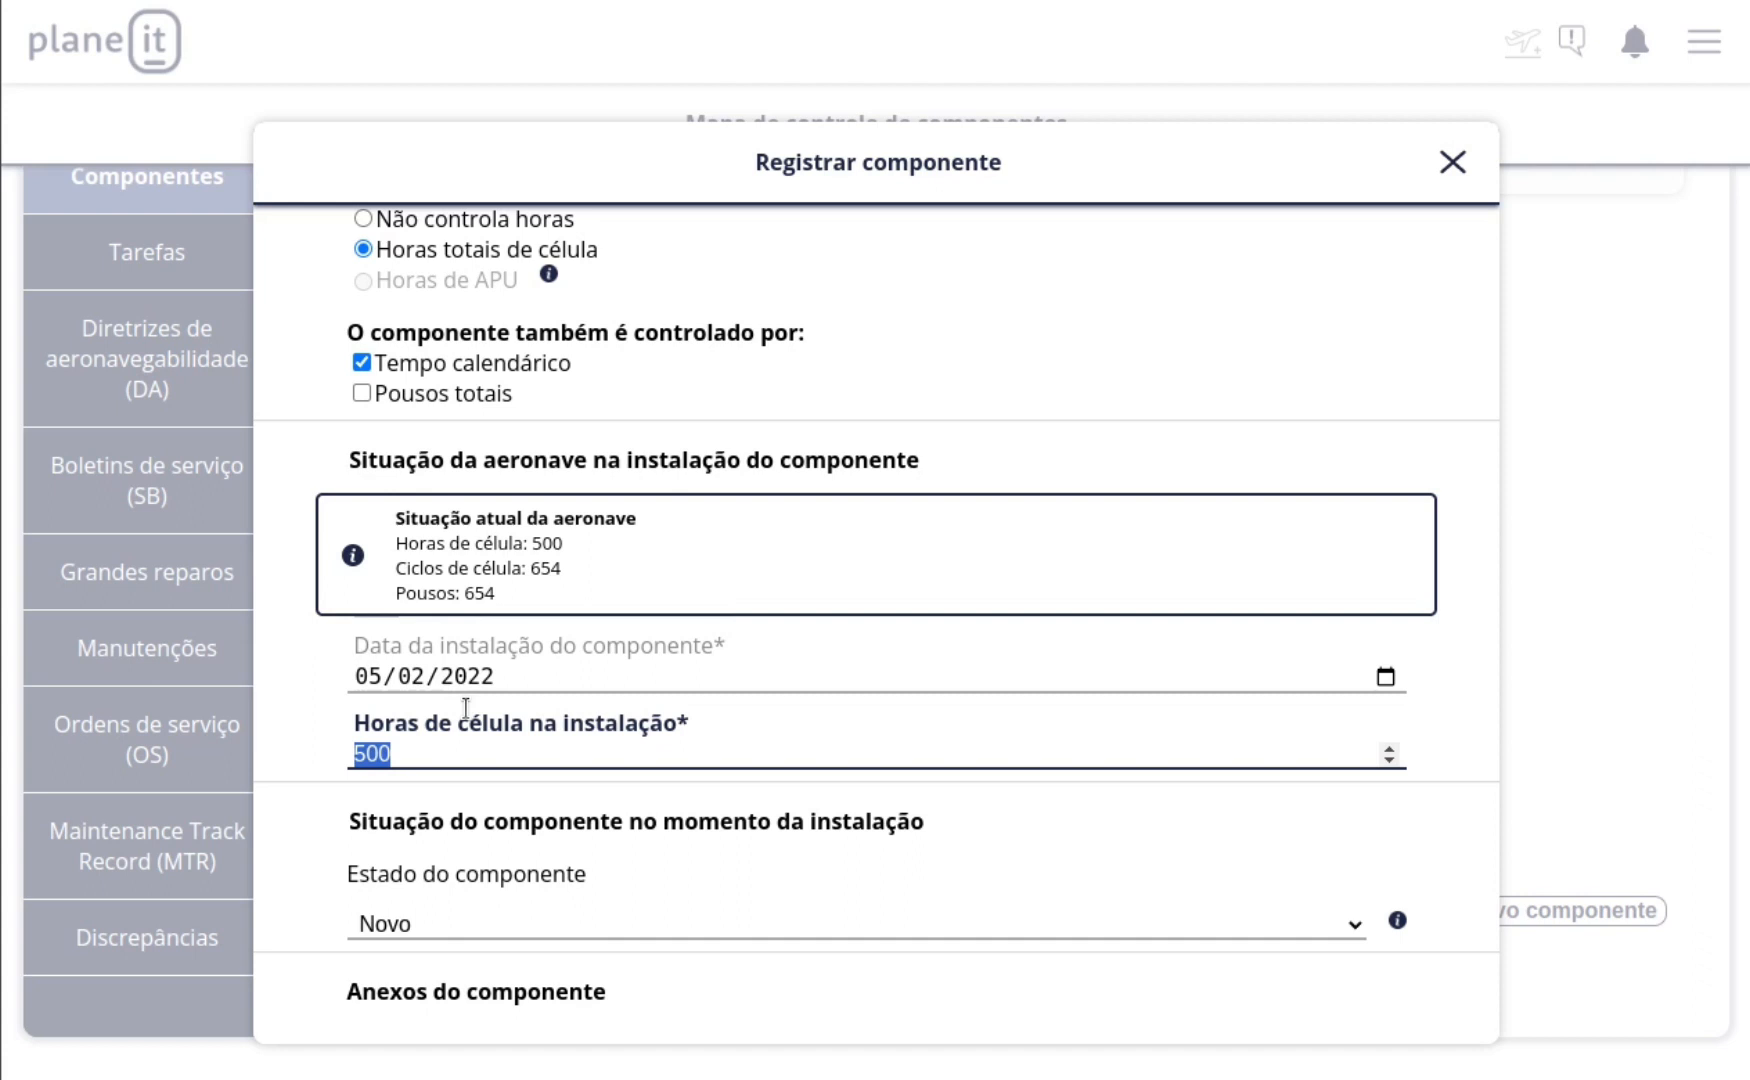
type("250")
Step: Set the Motor component's state to Usado, with 365 days already used and 800 component hours at installation
scroll(476, 804, "down", 2)
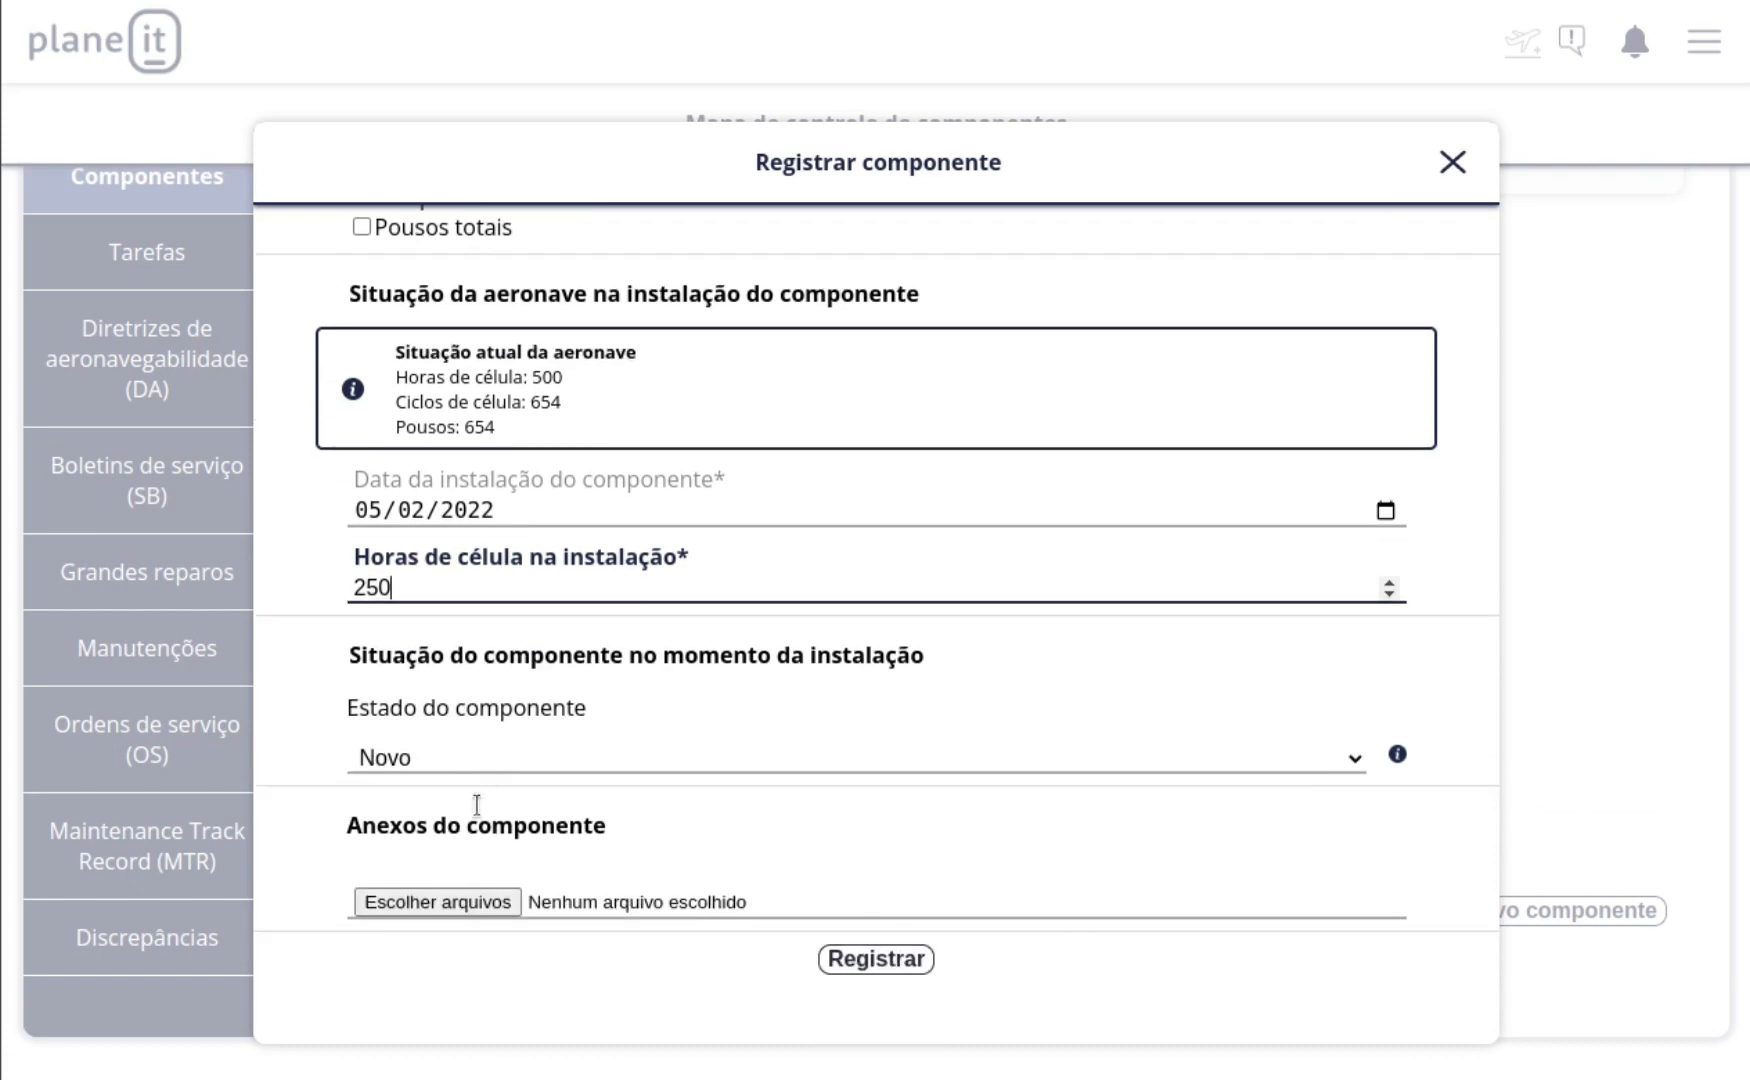
left_click(442, 763)
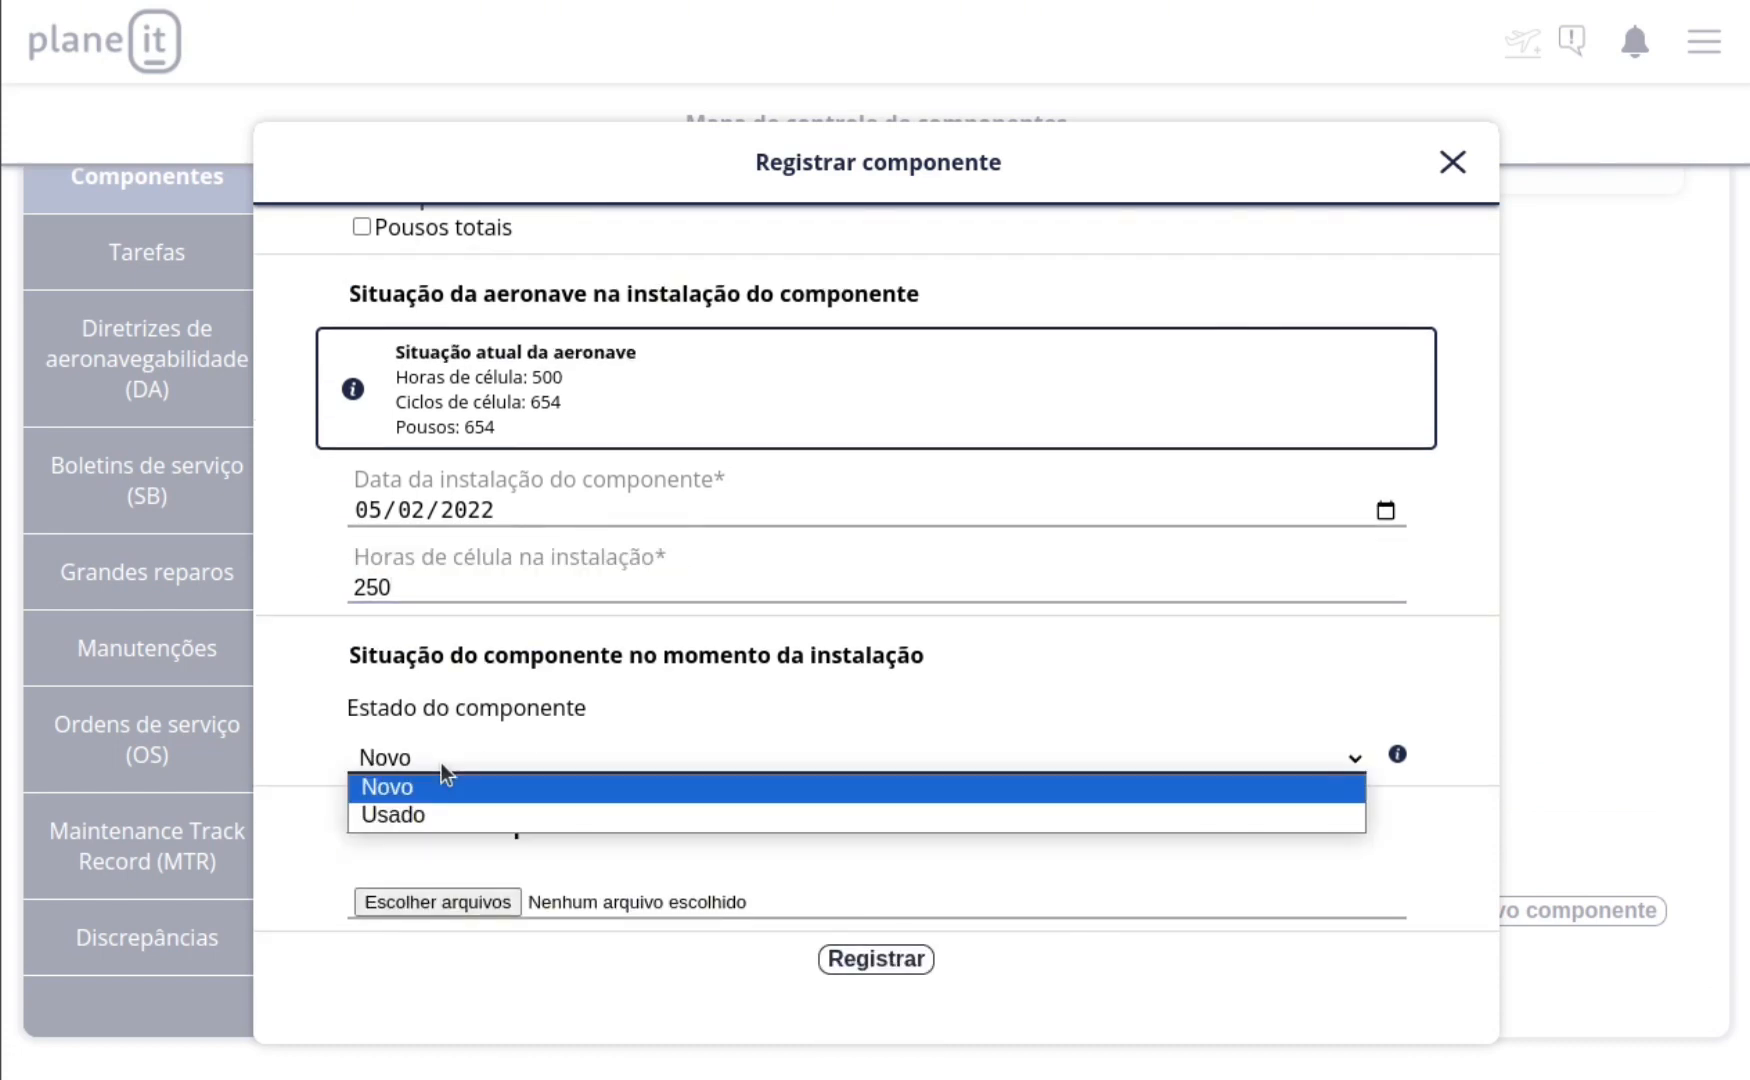
left_click(473, 816)
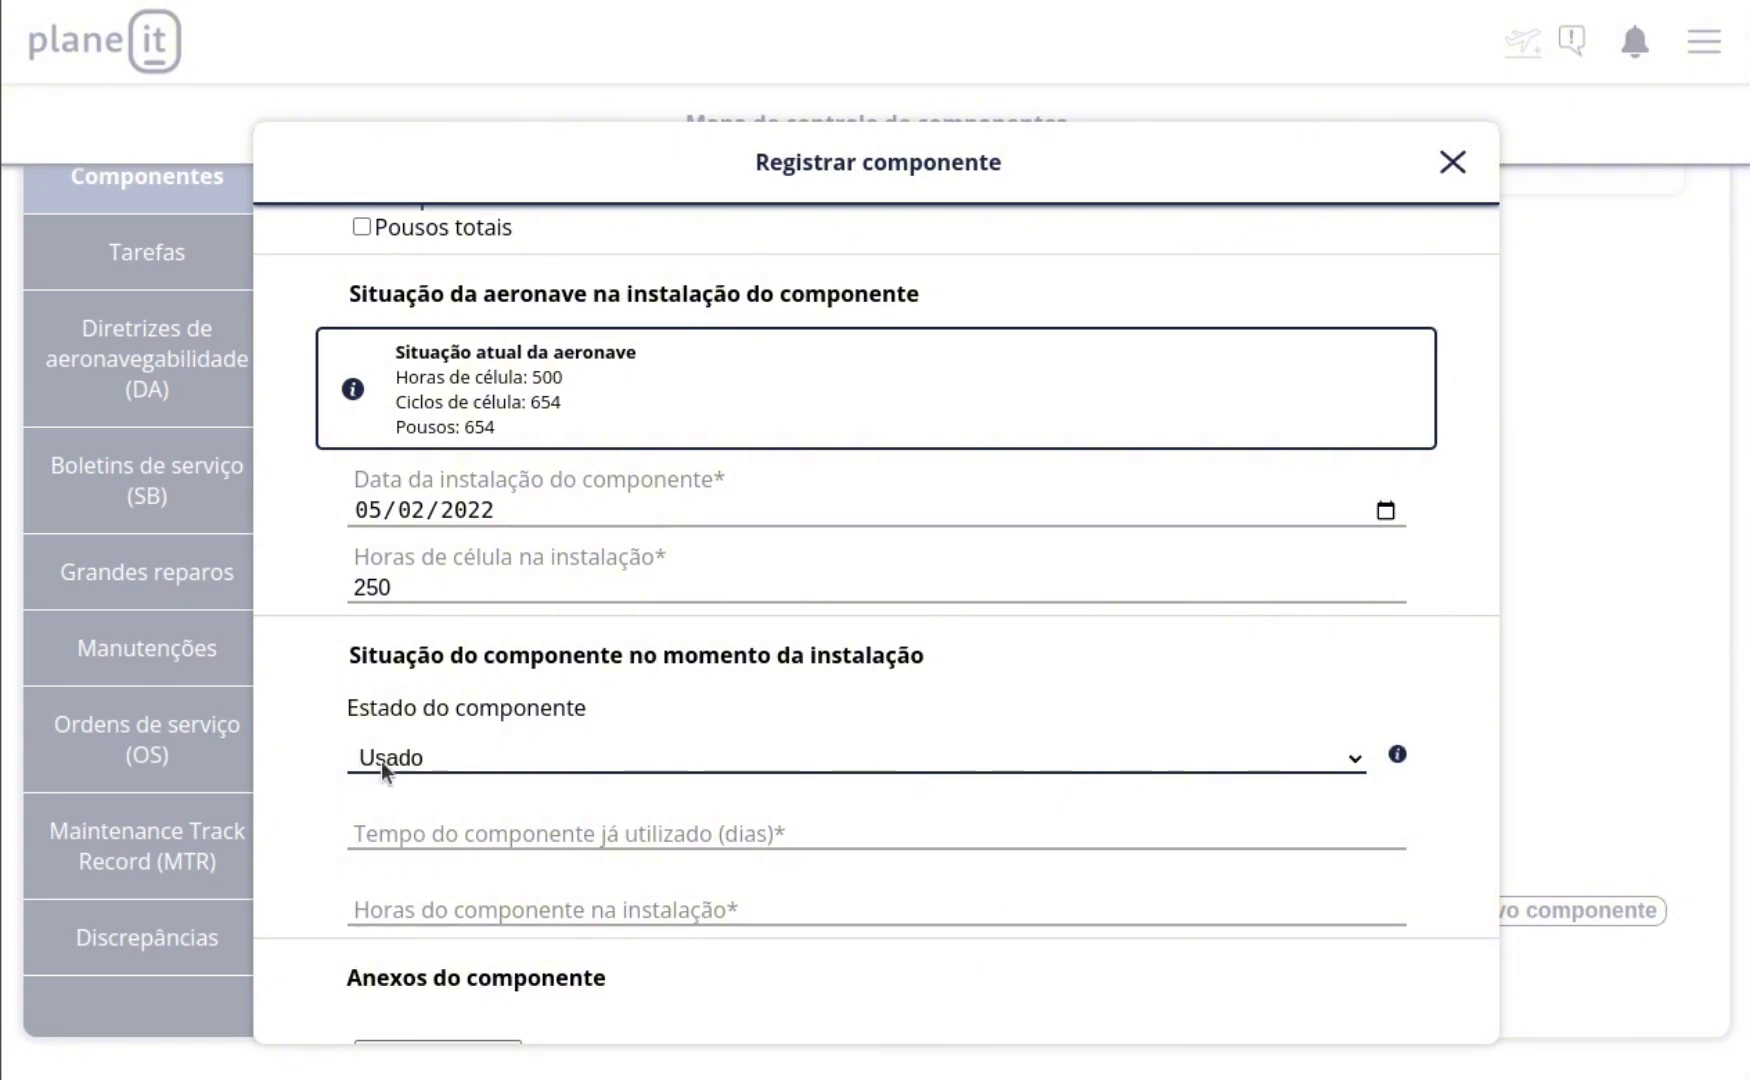
scroll(409, 760, "down", 2)
left_click(490, 668)
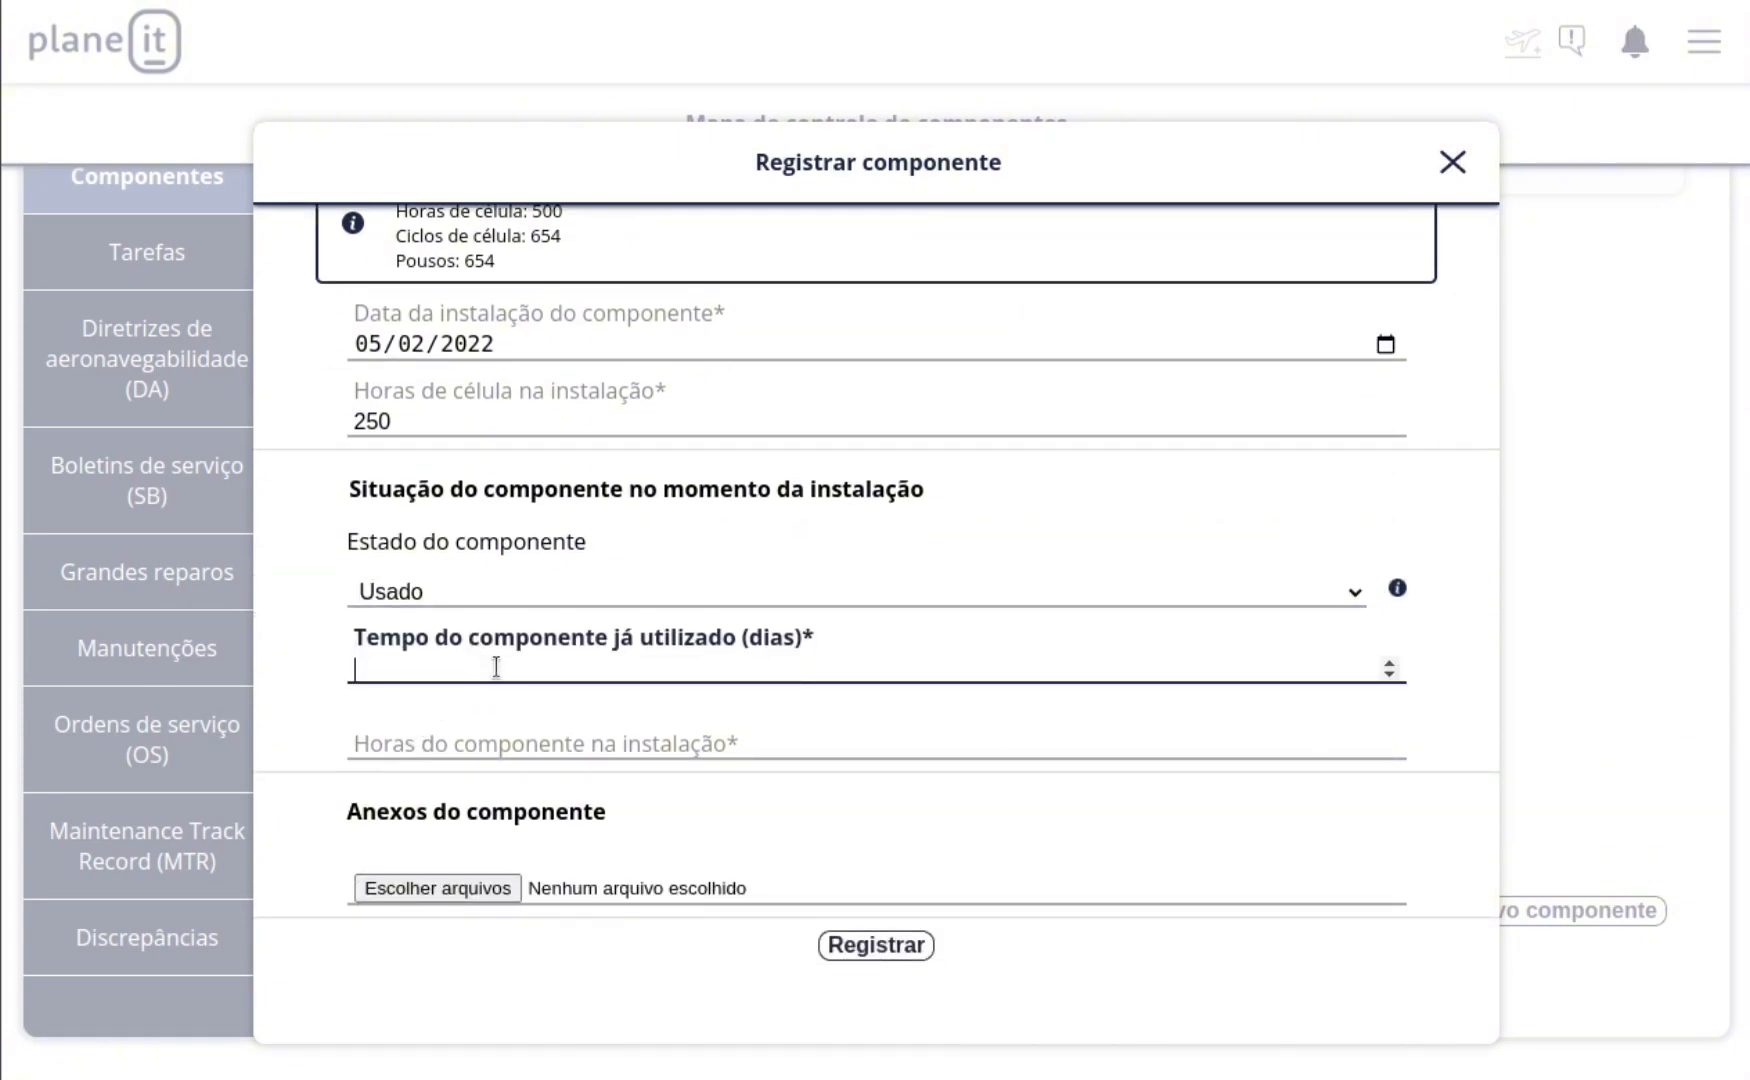
type("365")
key("Tab")
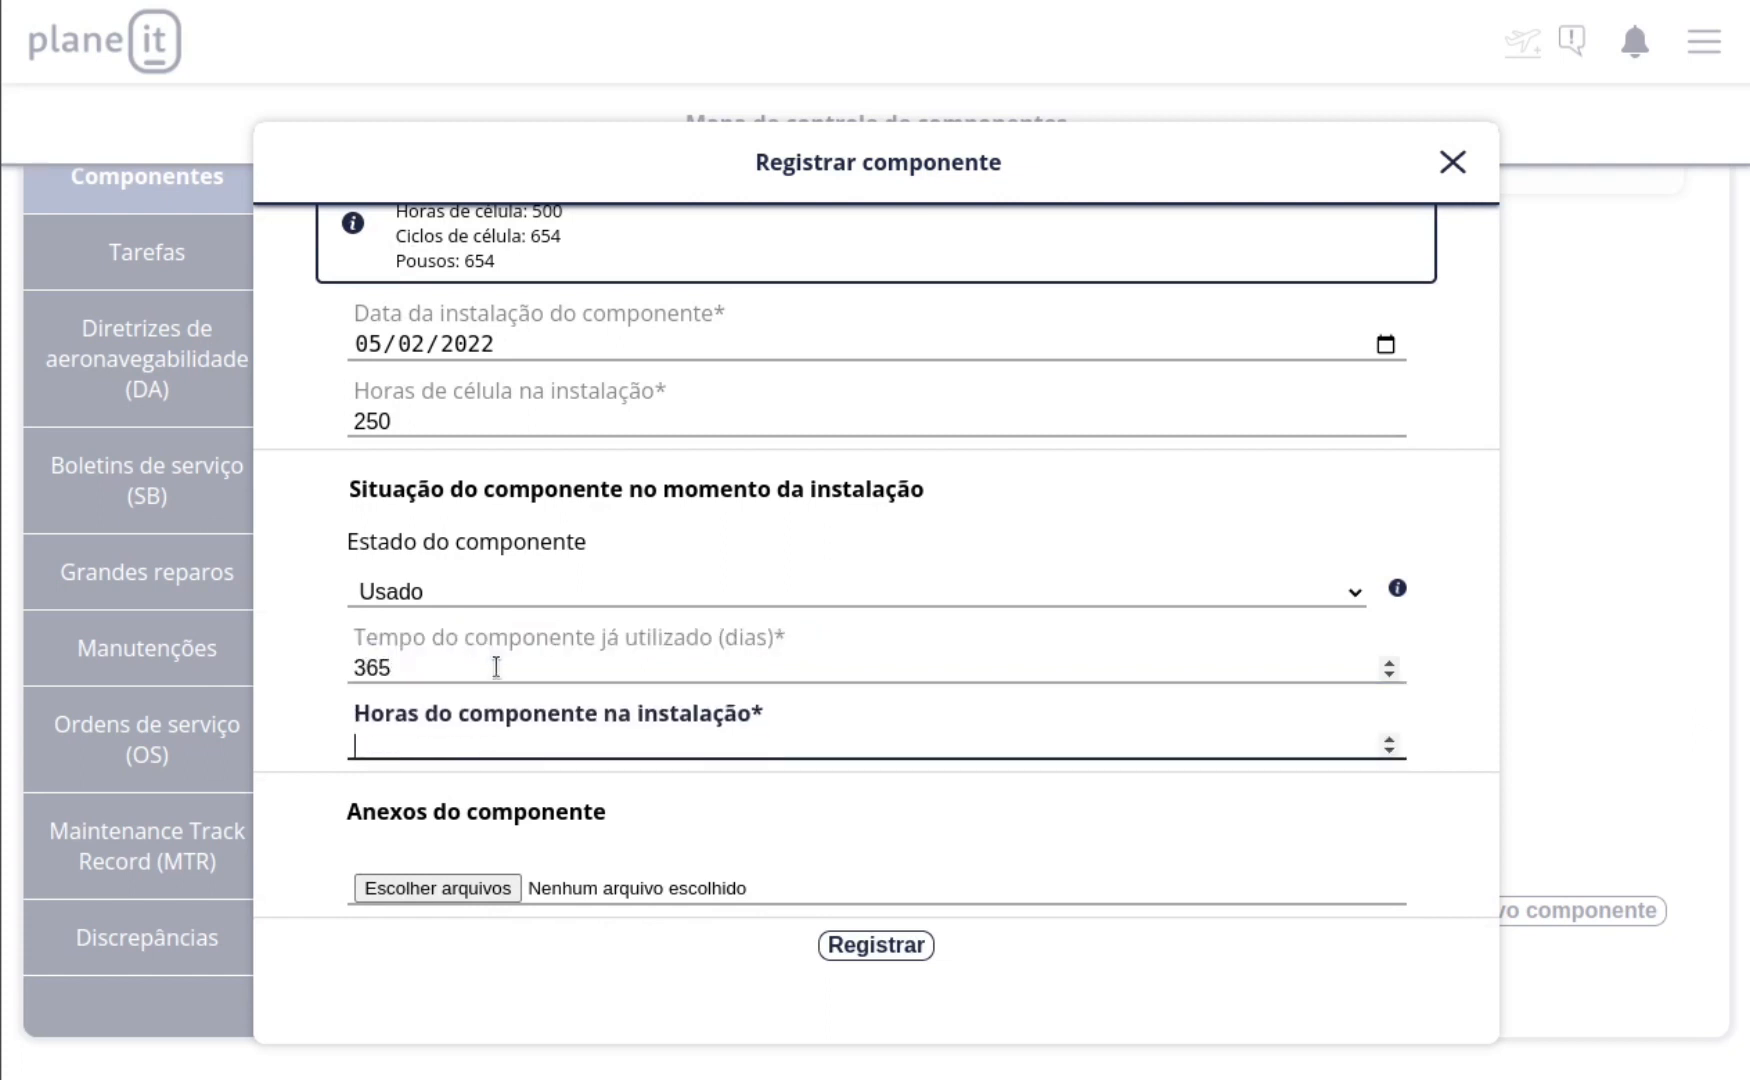
type("800")
Step: Submit the Motor component's registration and confirm it
left_click(913, 947)
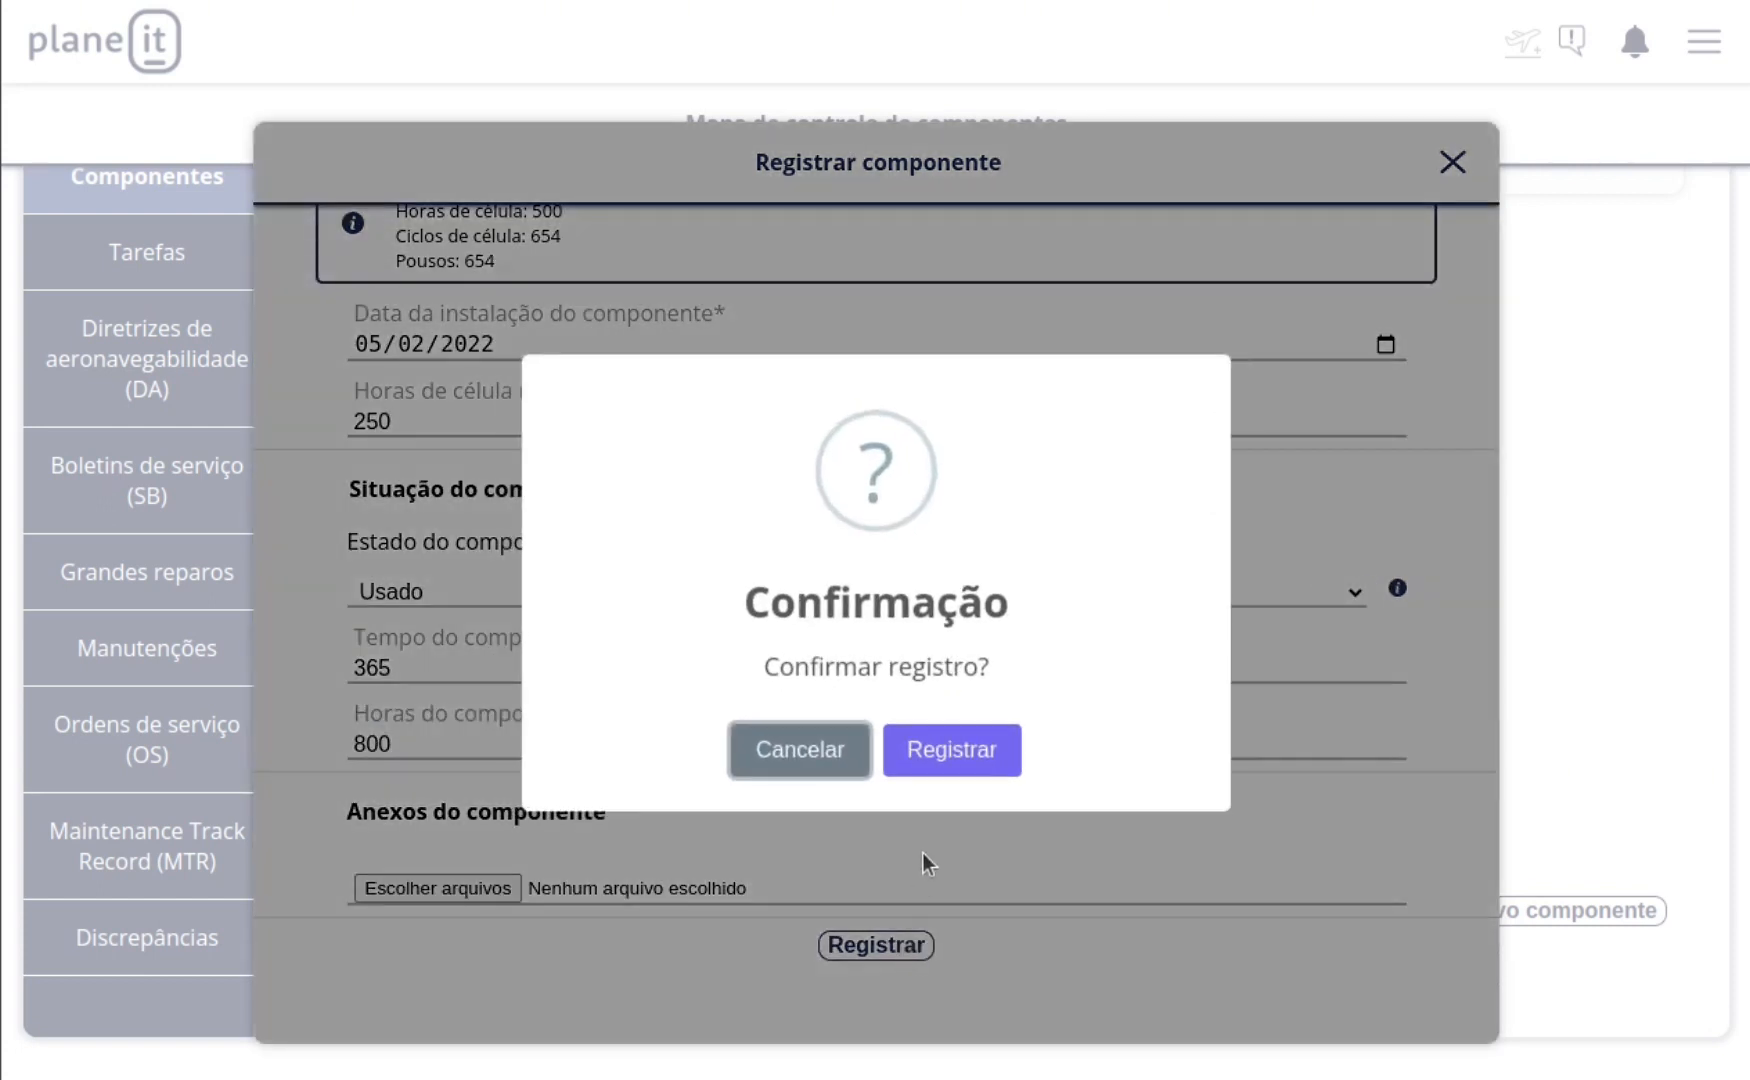
left_click(960, 766)
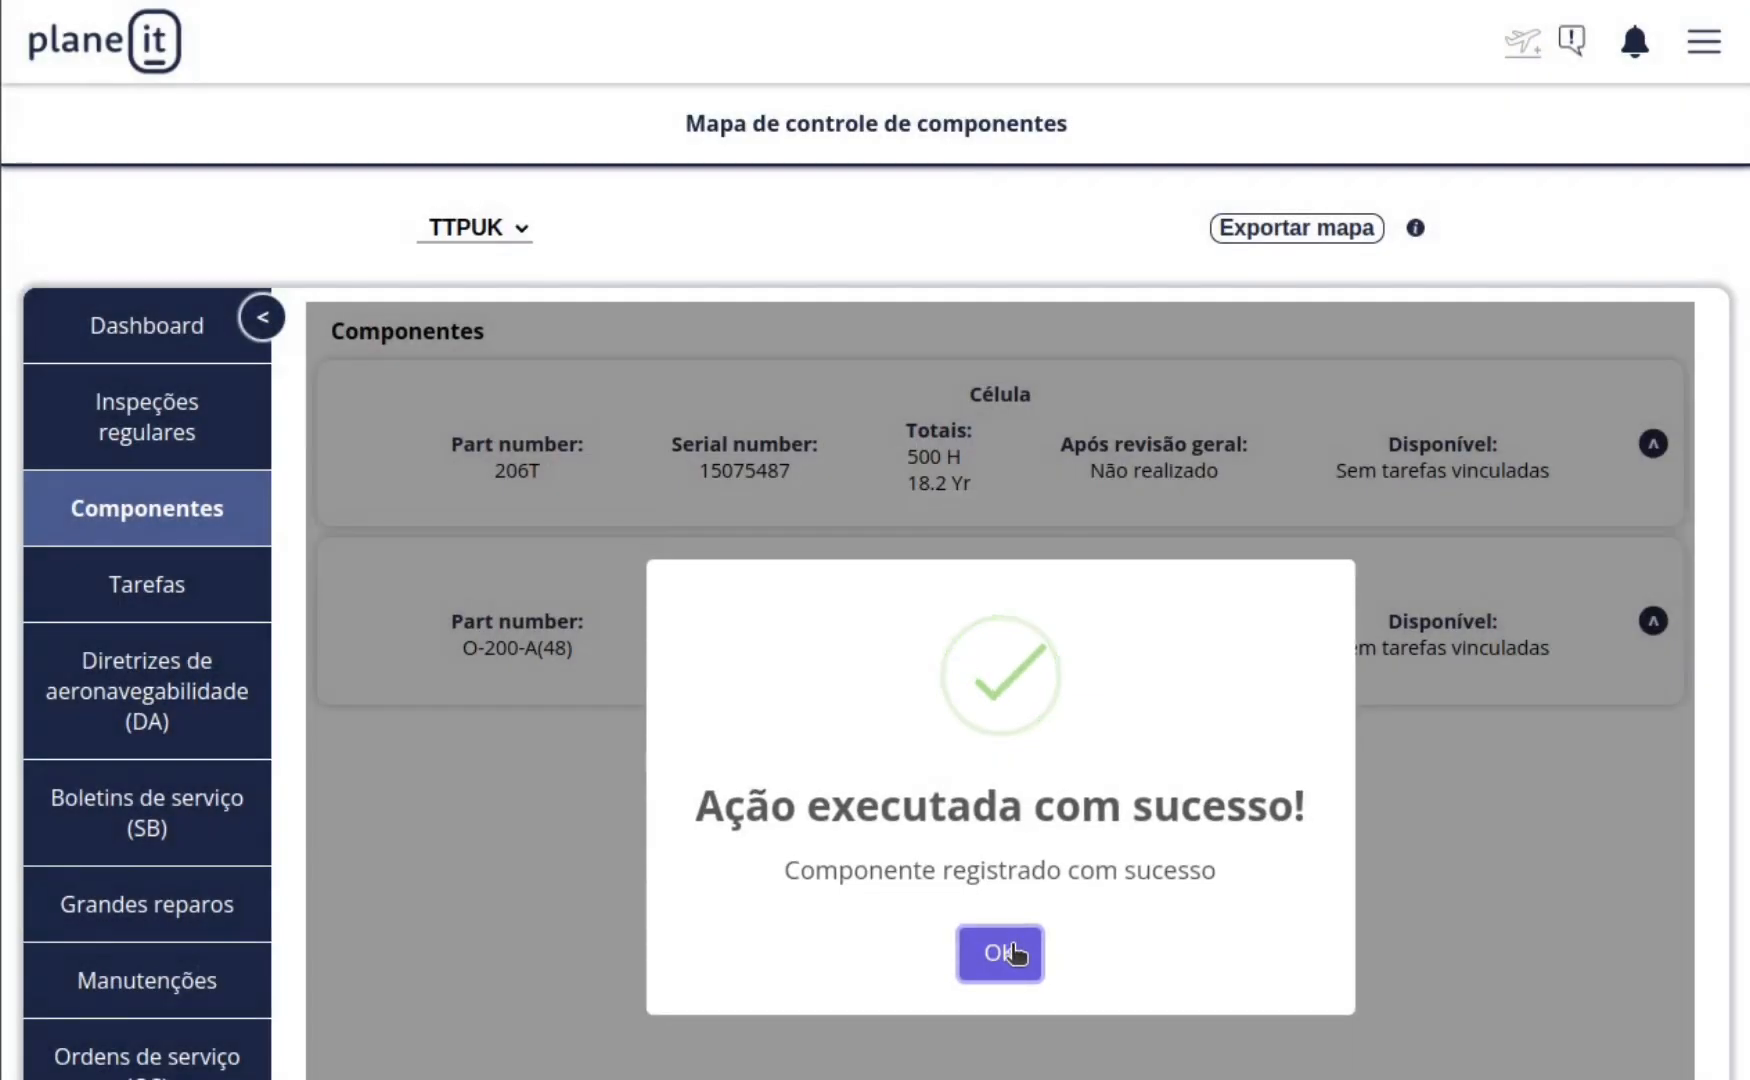
left_click(1025, 948)
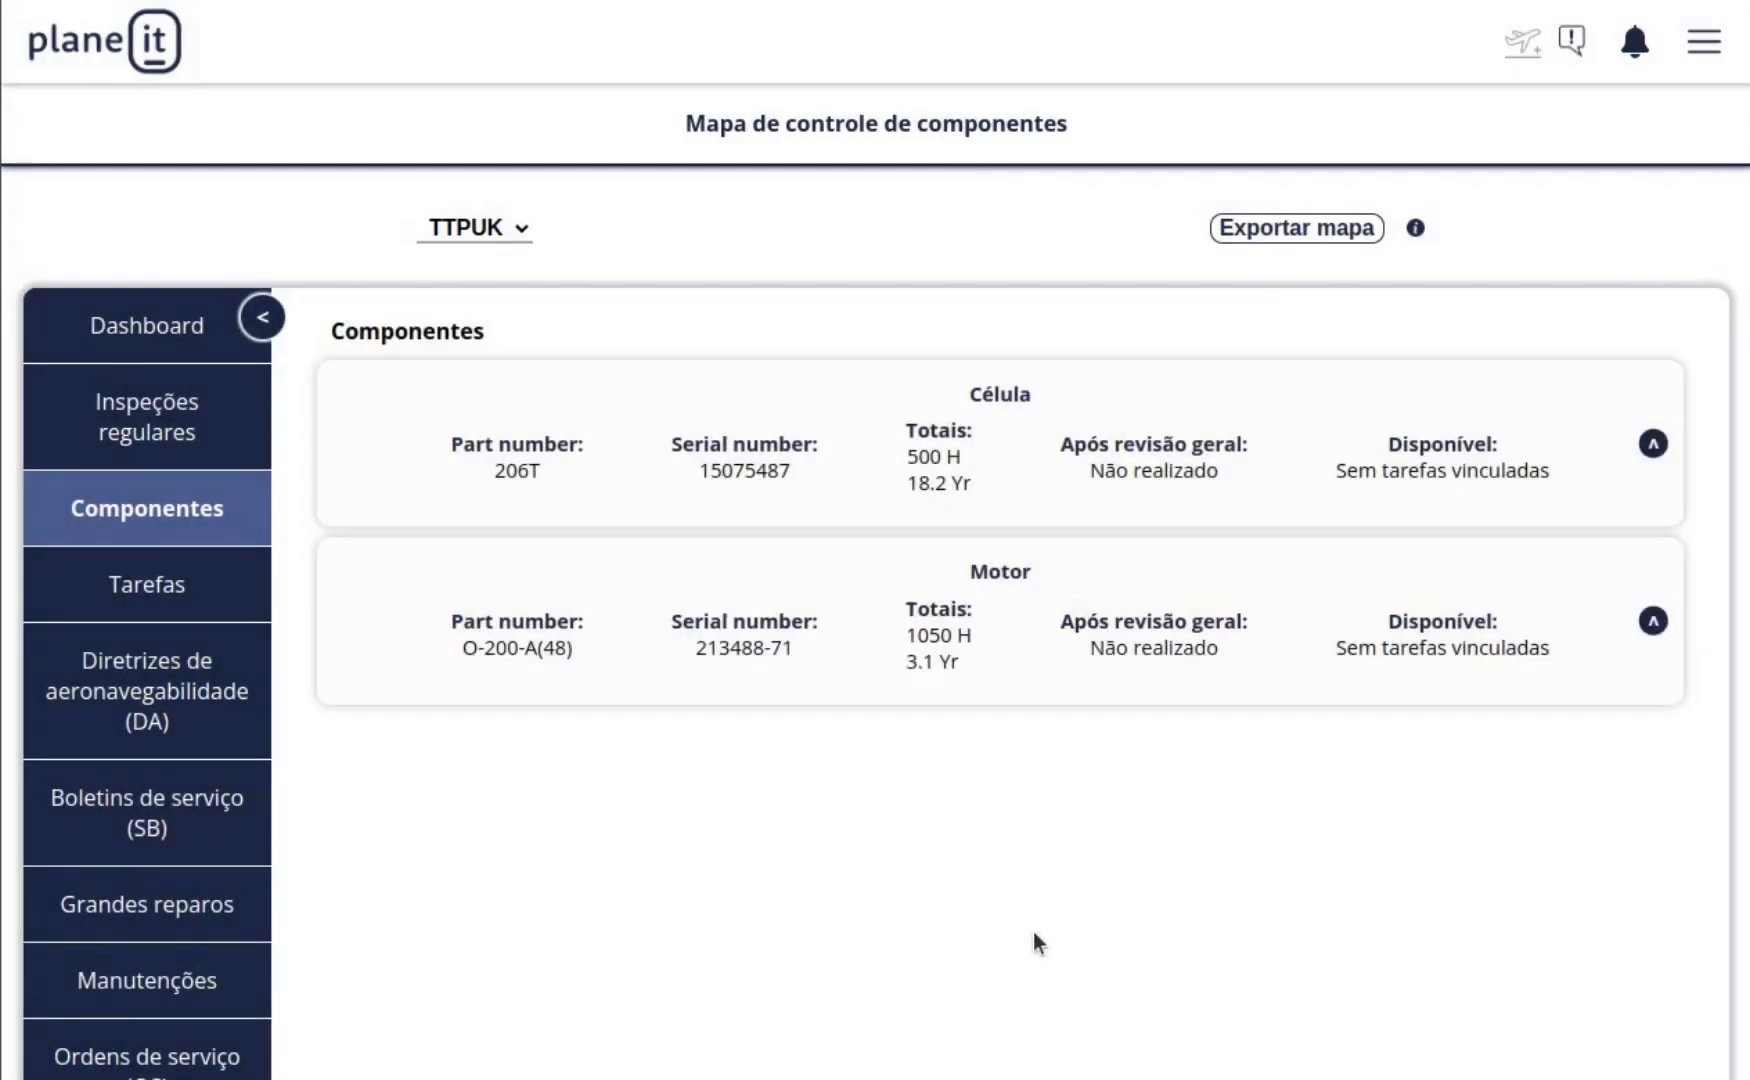